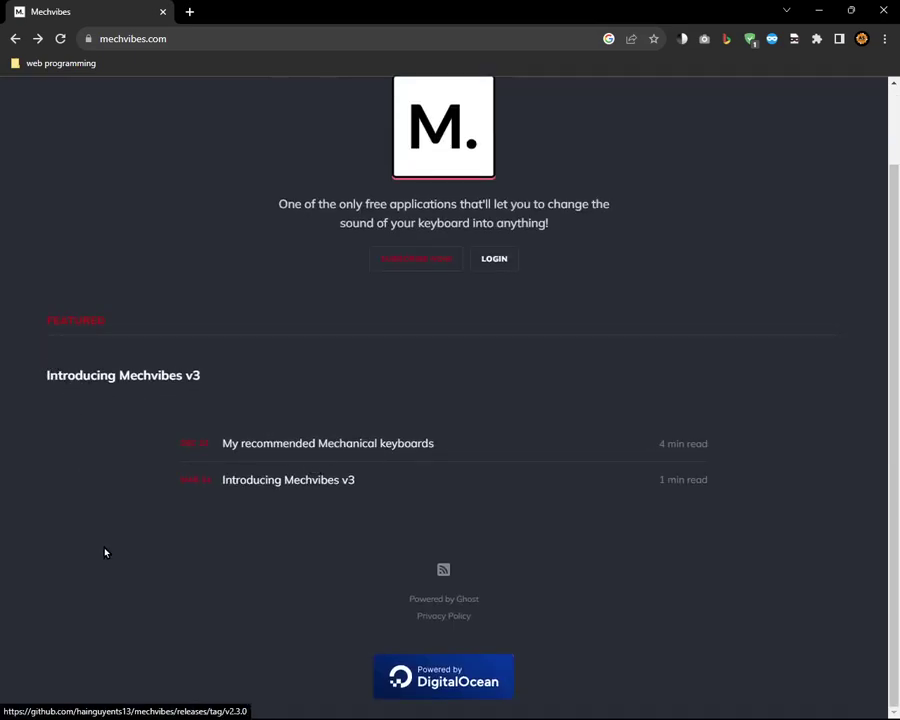
- Open the Mechvibes site's Download link in a new browser tab and view the v2.3.0 release's assets
{"action": "scroll", "coordinate": [297, 563], "scroll_direction": "up", "scroll_amount": 2}
{"action": "key", "text": "Tab"}
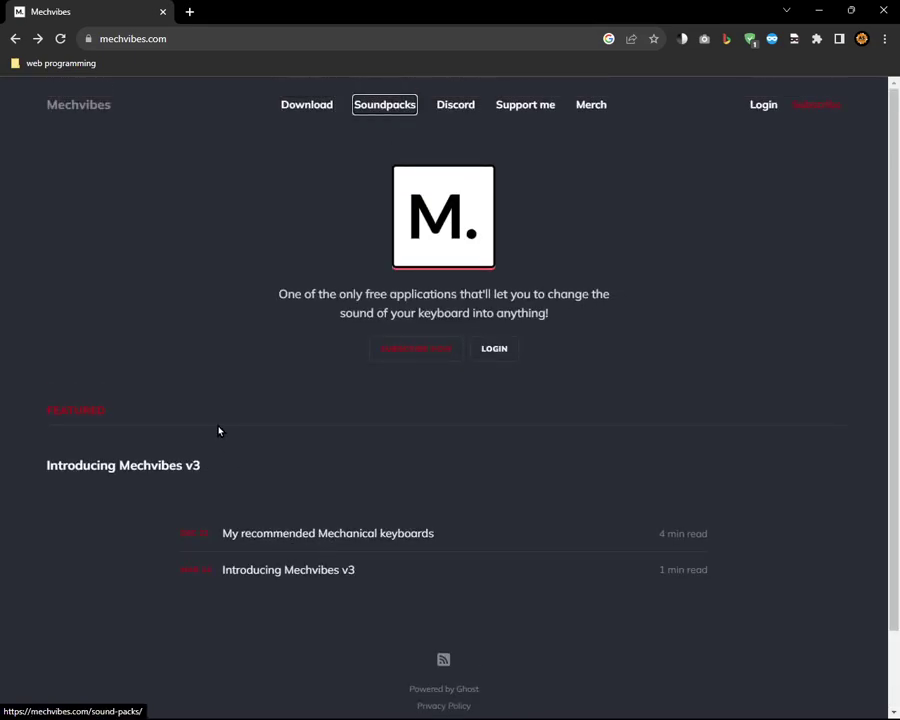
{"action": "key", "text": "shift+Tab"}
{"action": "key", "text": "shift+Tab"}
{"action": "key", "text": "shift+Tab"}
{"action": "key", "text": "Tab"}
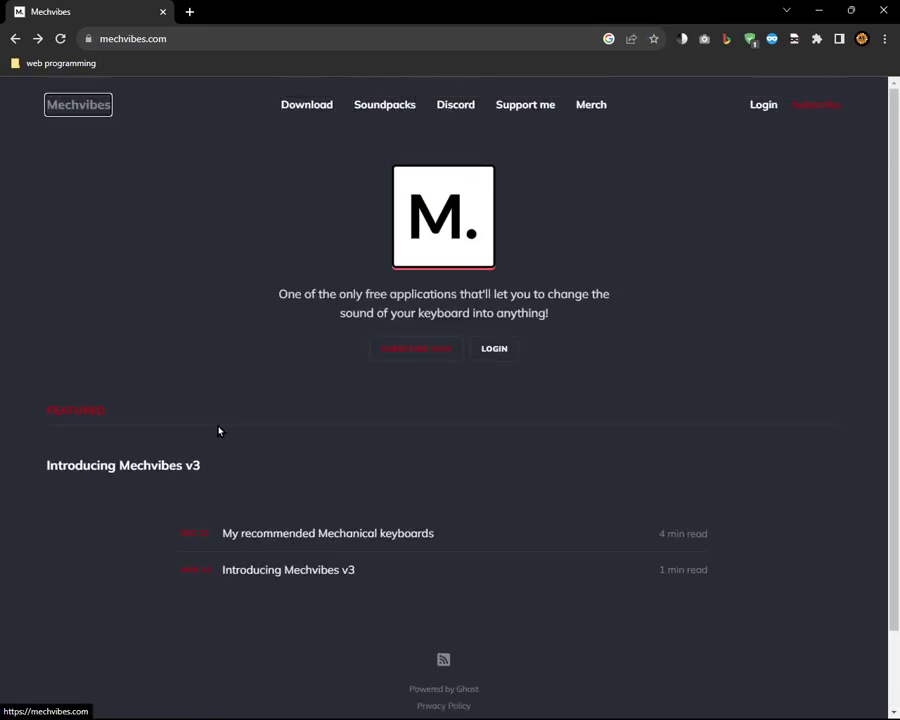
{"action": "key", "text": "Tab"}
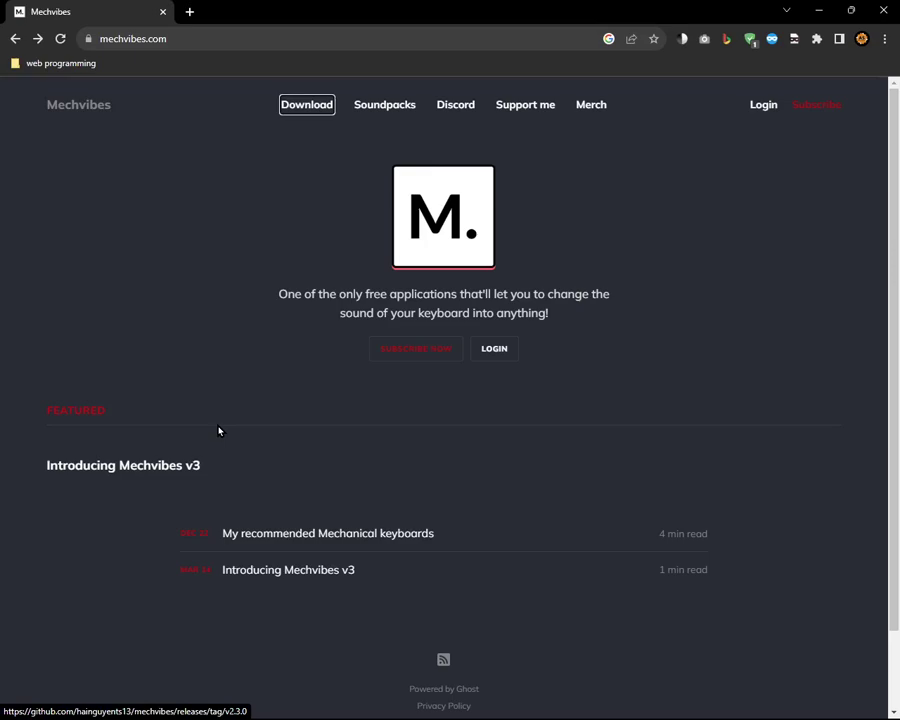
{"action": "key", "text": "ctrl+Return"}
{"action": "key", "text": "ctrl+Tab"}
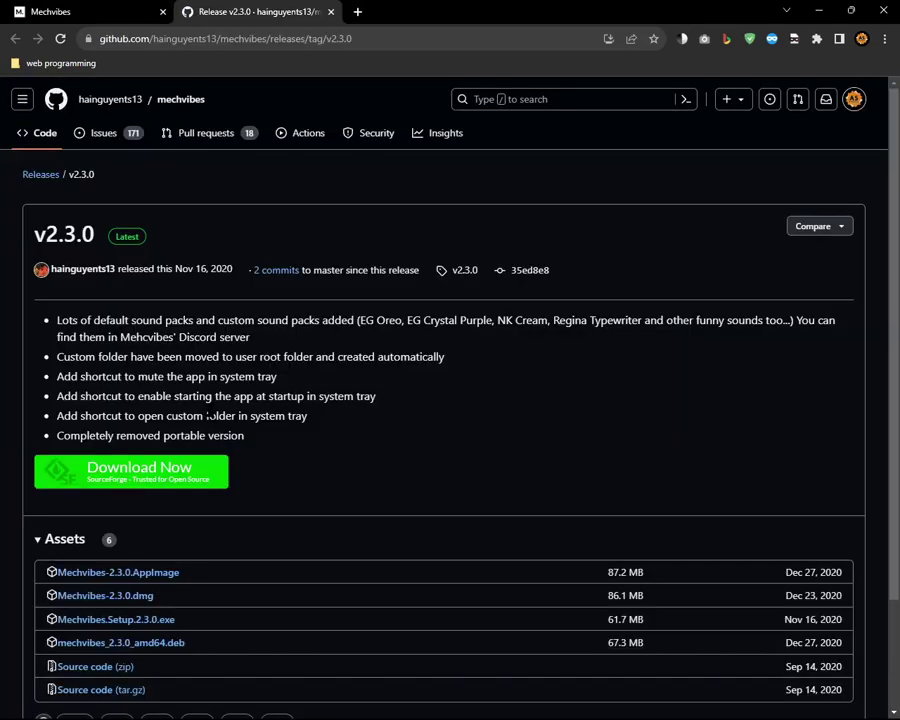
{"action": "key", "text": "ctrl+shift+Tab"}
{"action": "key", "text": "ctrl+Tab"}
{"action": "scroll", "coordinate": [203, 377], "scroll_direction": "down", "scroll_amount": 3}
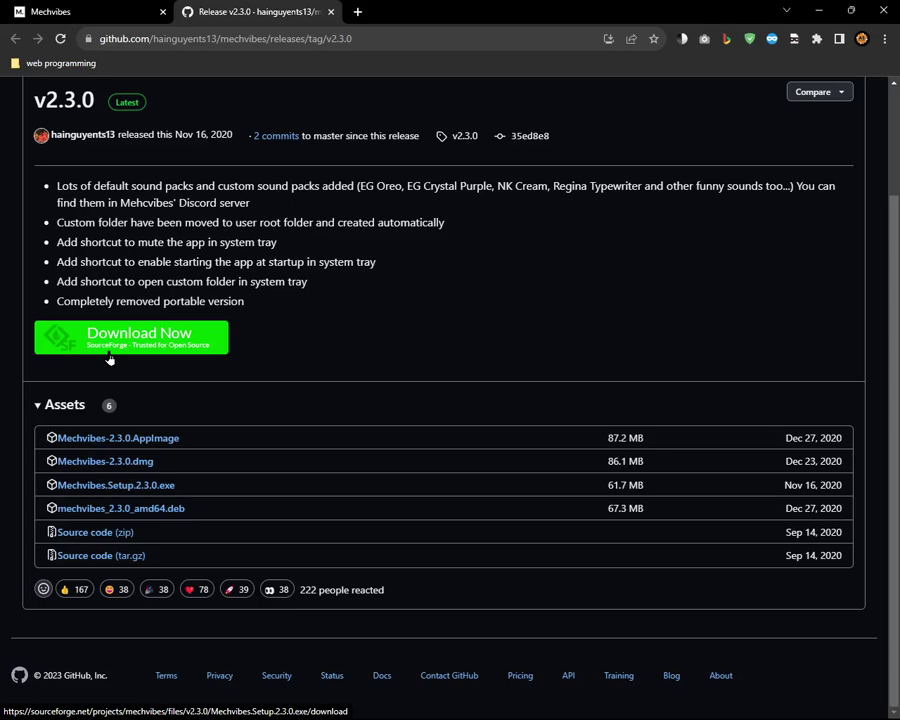
- Return to the Mechvibes home page and go through its navigation links as far as Merch
{"action": "key", "text": "ctrl+shift+Tab"}
{"action": "key", "text": "Tab"}
{"action": "key", "text": "Tab"}
{"action": "key", "text": "shift+Tab"}
{"action": "key", "text": "Tab"}
{"action": "key", "text": "shift+Tab"}
{"action": "key", "text": "Tab"}
{"action": "key", "text": "Tab"}
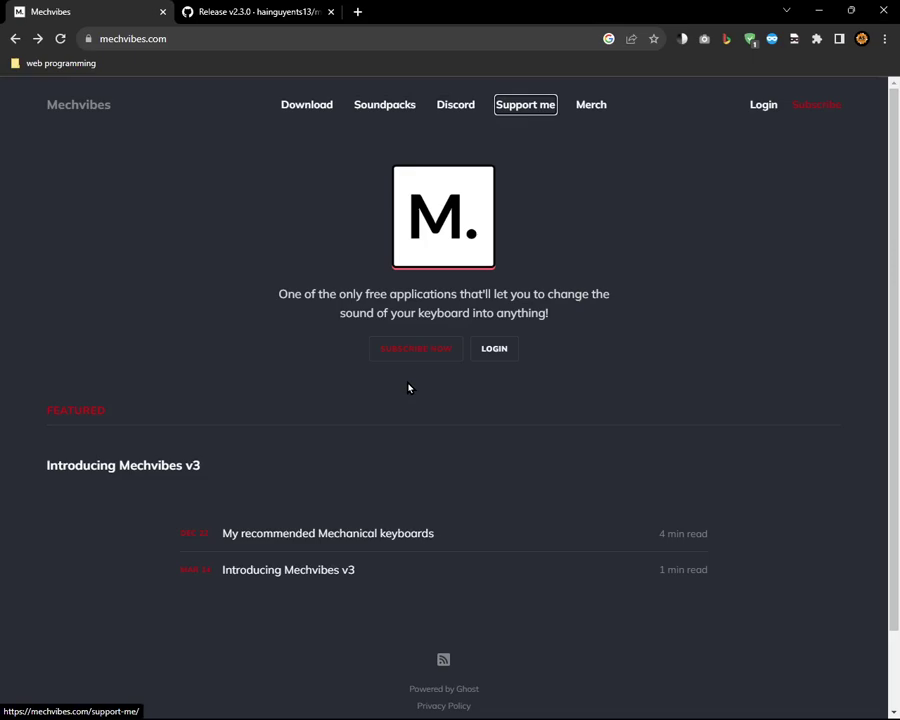
{"action": "key", "text": "Tab"}
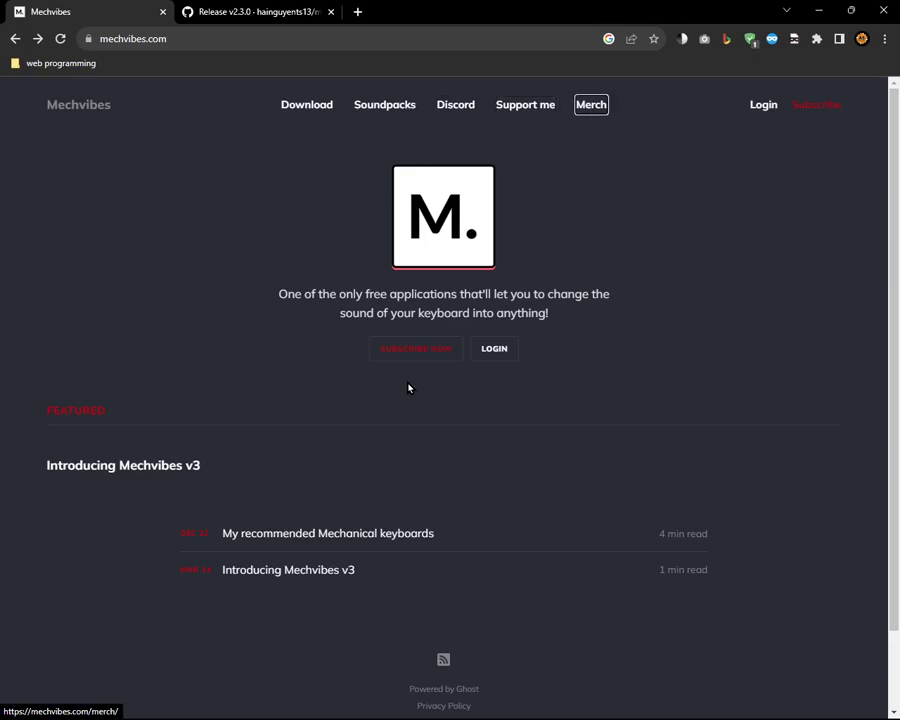
{"action": "left_click", "coordinate": [408, 388]}
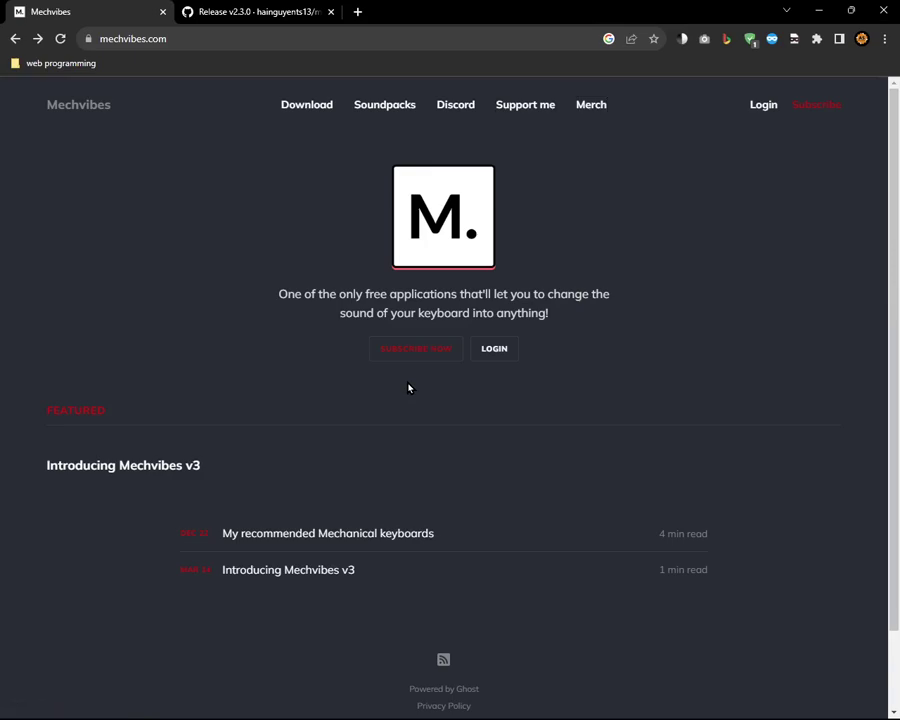
- Switch to the download folder in File Explorer and launch Mechvibes.Setup.2.3.1.exe
{"action": "key", "text": "alt+Tab"}
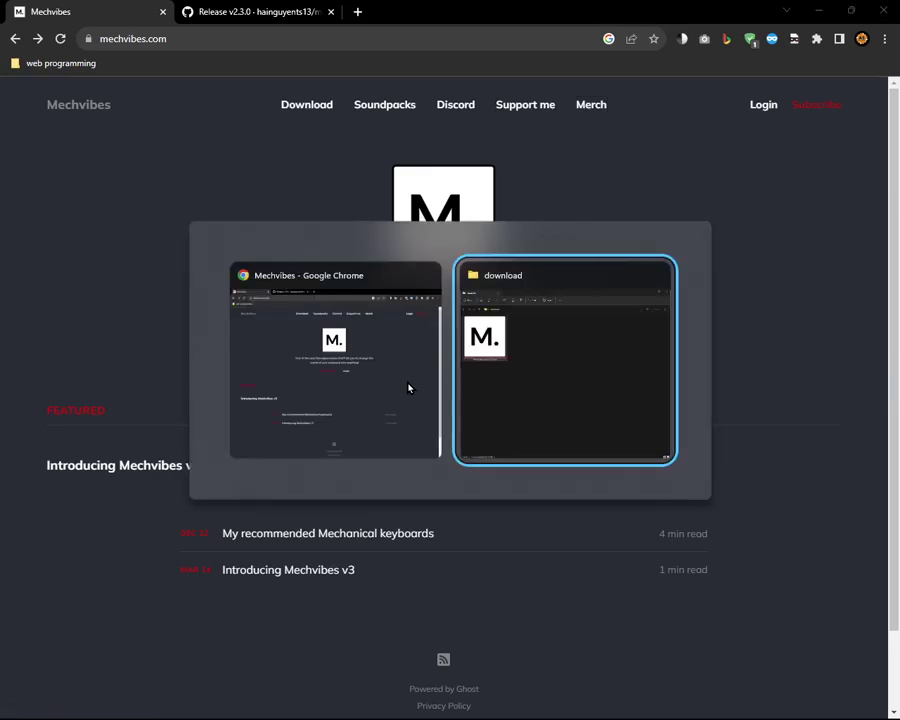
{"action": "left_click", "coordinate": [406, 384]}
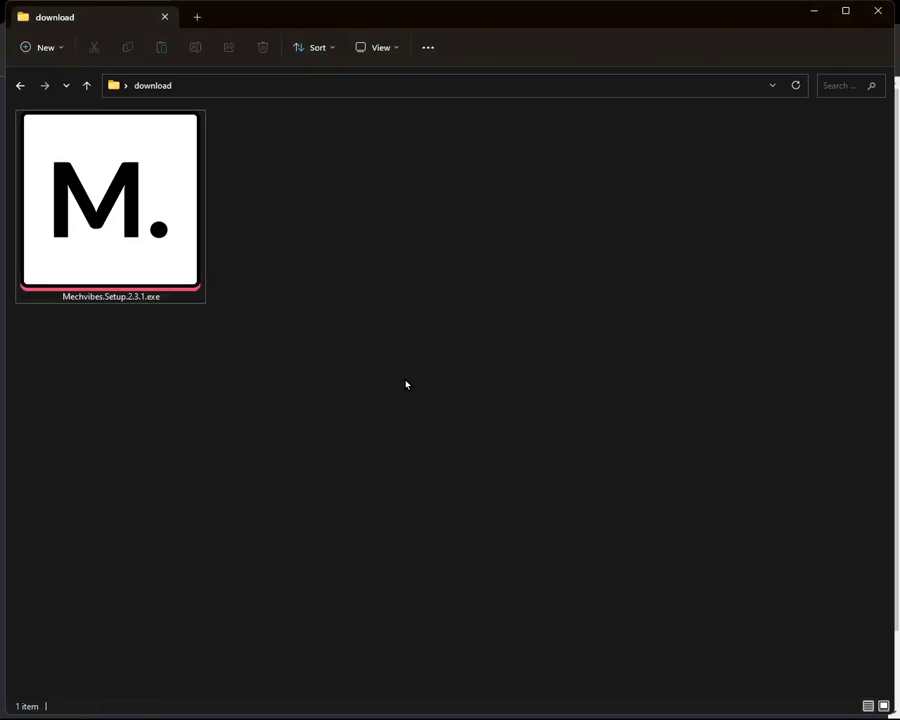
{"action": "double_click", "coordinate": [127, 253]}
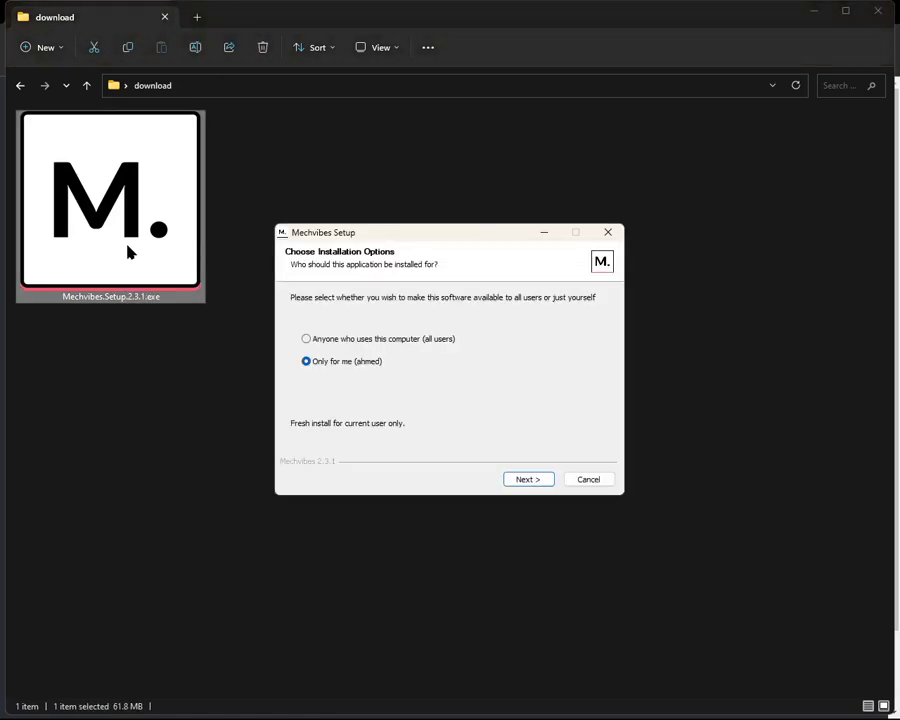
- Choose to install Mechvibes only for the current user and continue to the install location
{"action": "key", "text": "Up"}
{"action": "key", "text": "Down"}
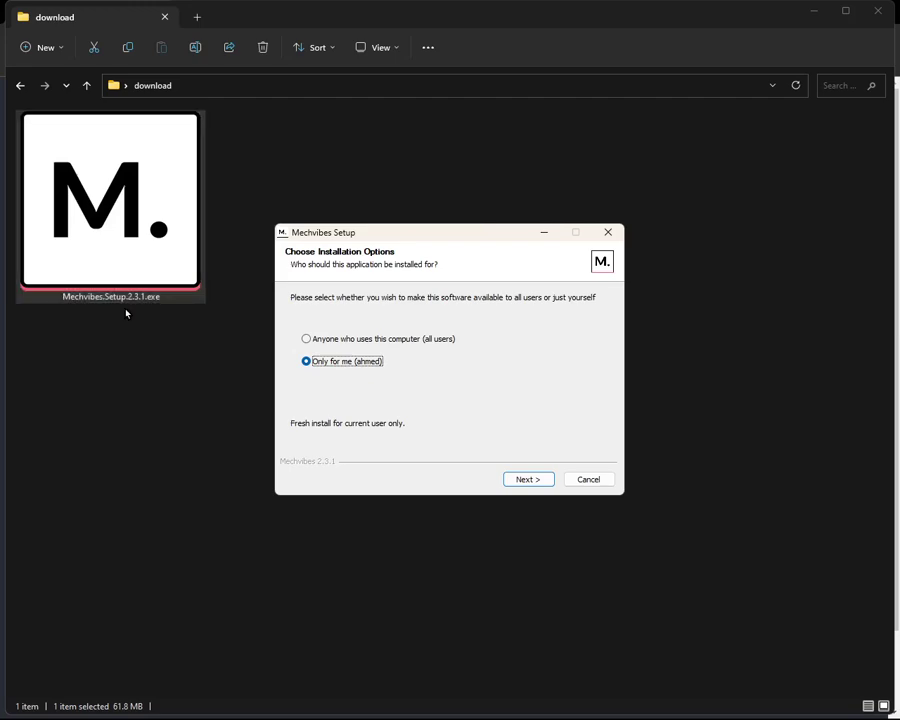
{"action": "key", "text": "Up"}
{"action": "key", "text": "Down"}
{"action": "key", "text": "Tab"}
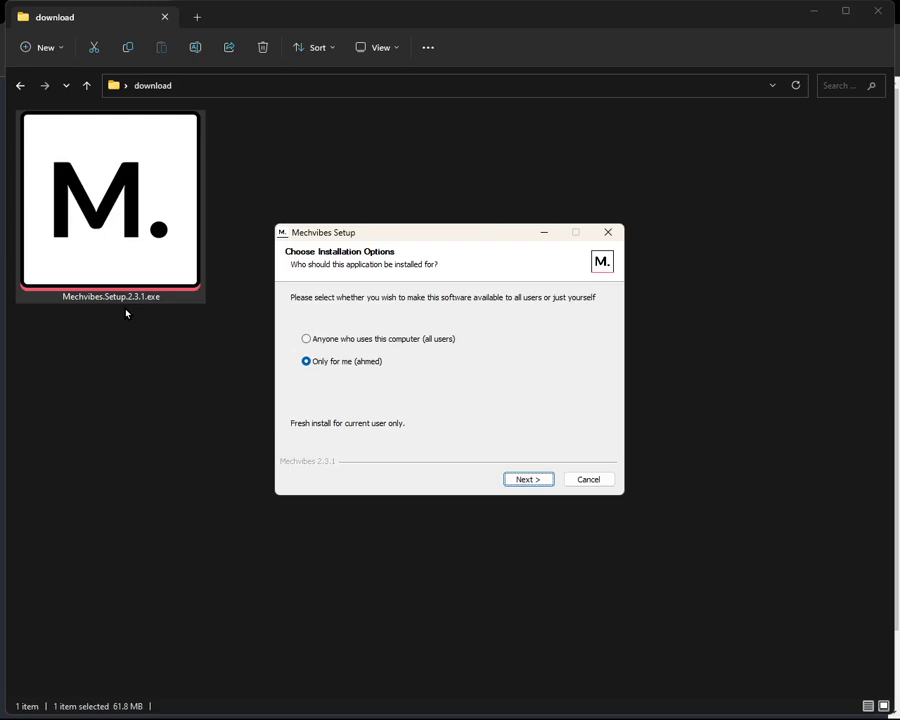
{"action": "key", "text": "shift+Tab"}
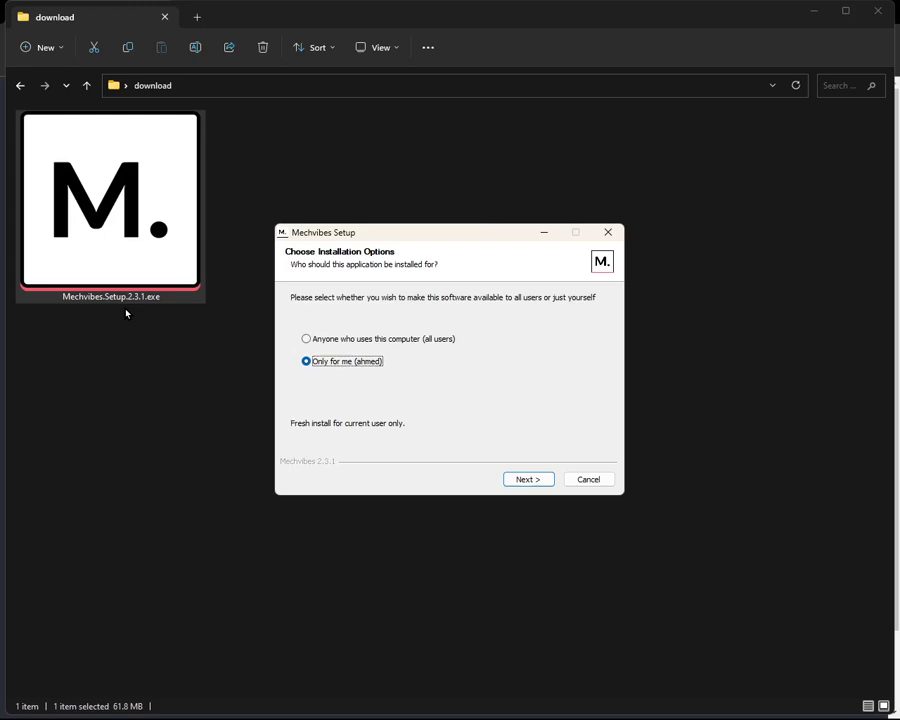
{"action": "key", "text": "Up"}
{"action": "key", "text": "Down"}
{"action": "key", "text": "Return"}
- Keep the default destination folder and install Mechvibes
{"action": "key", "text": "Tab"}
{"action": "key", "text": "shift+Tab"}
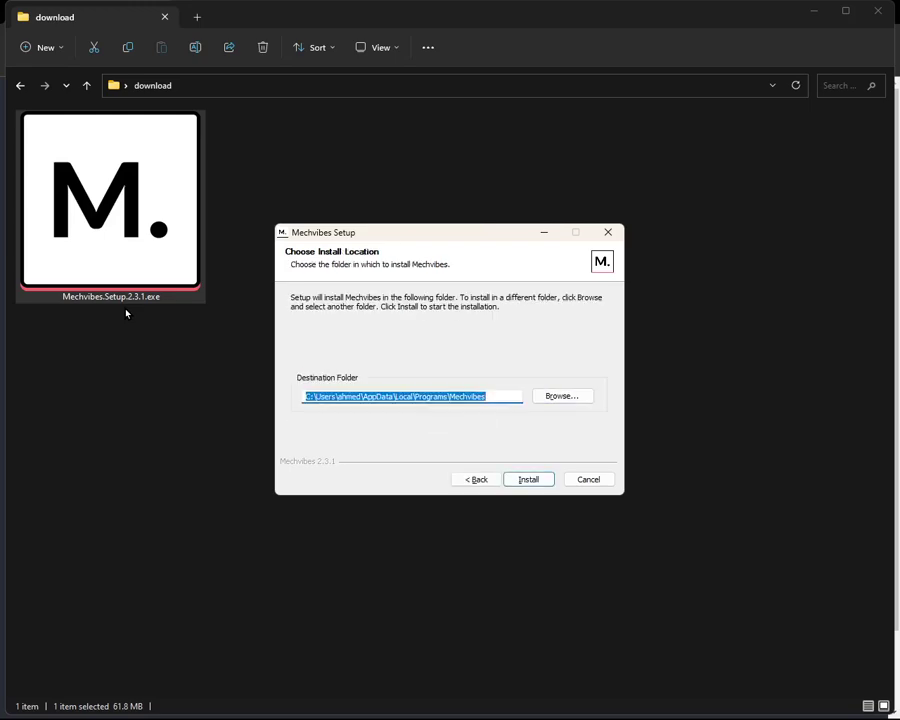
{"action": "key", "text": "Home"}
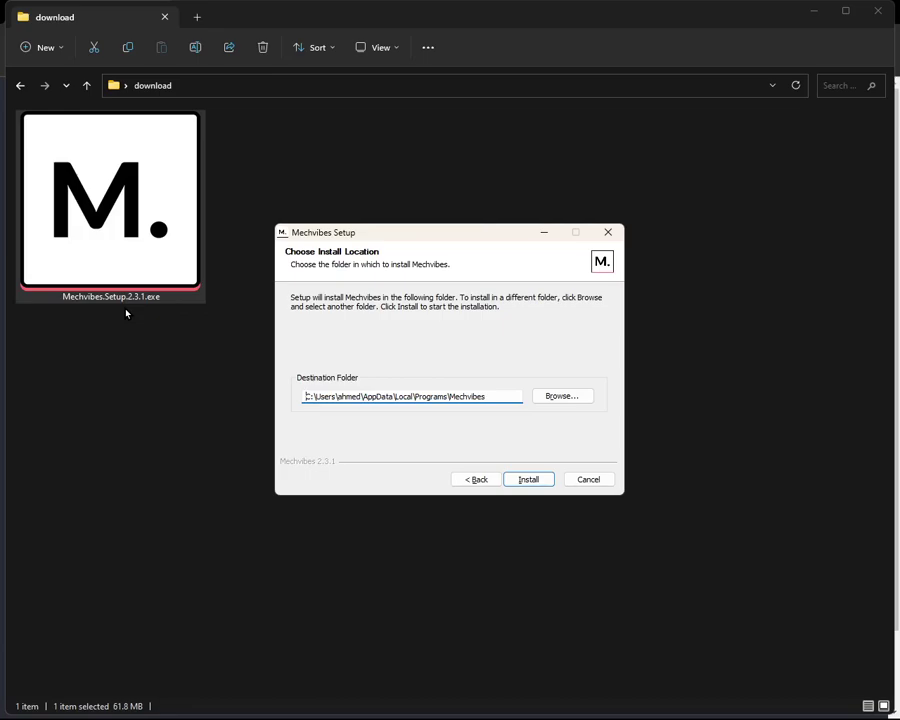
{"action": "key", "text": "Tab"}
{"action": "key", "text": "Tab"}
{"action": "key", "text": "Tab"}
{"action": "key", "text": "Return"}
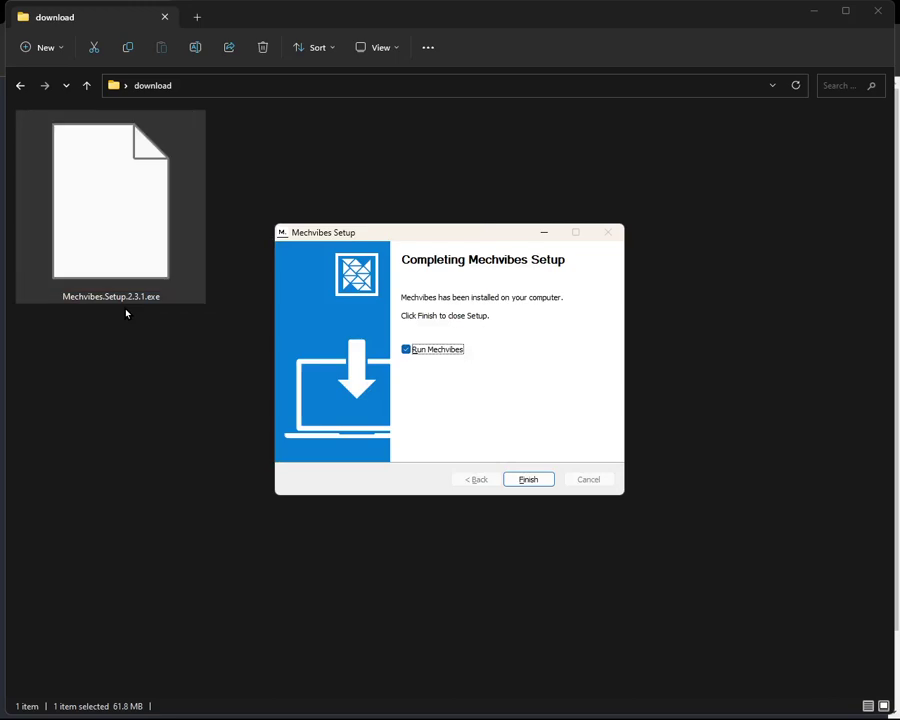
- Finish the Mechvibes setup with the Run Mechvibes option enabled
{"action": "key", "text": "space"}
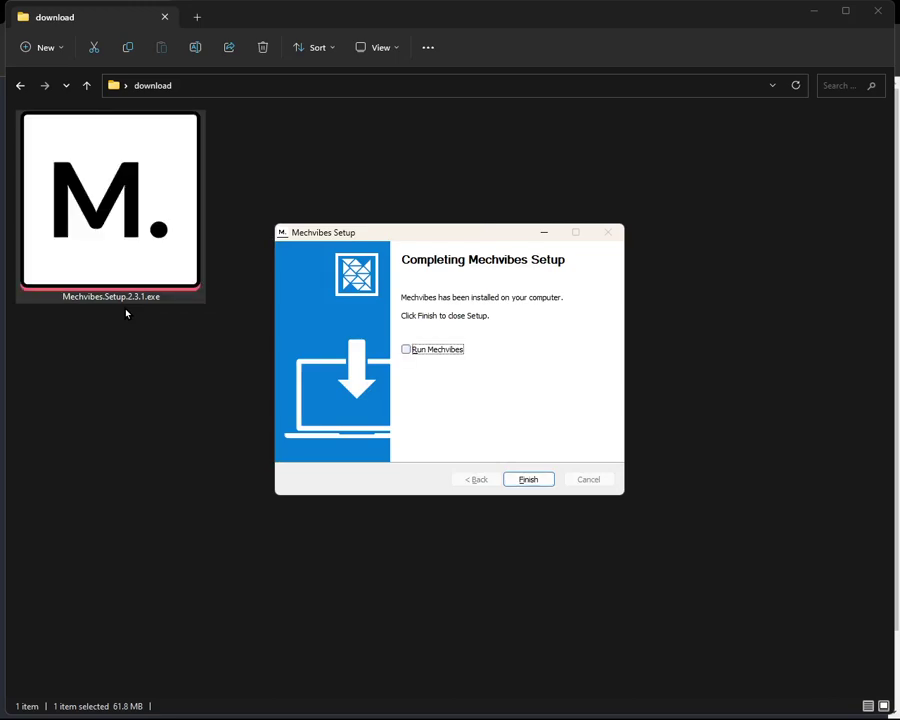
{"action": "key", "text": "space"}
{"action": "key", "text": "Tab"}
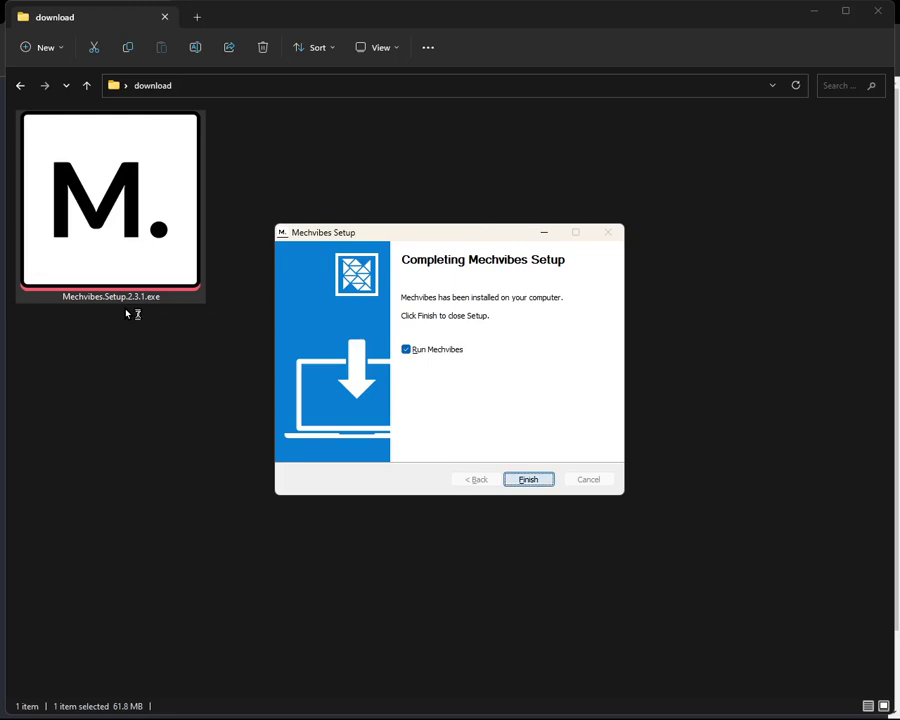
{"action": "key", "text": "Return"}
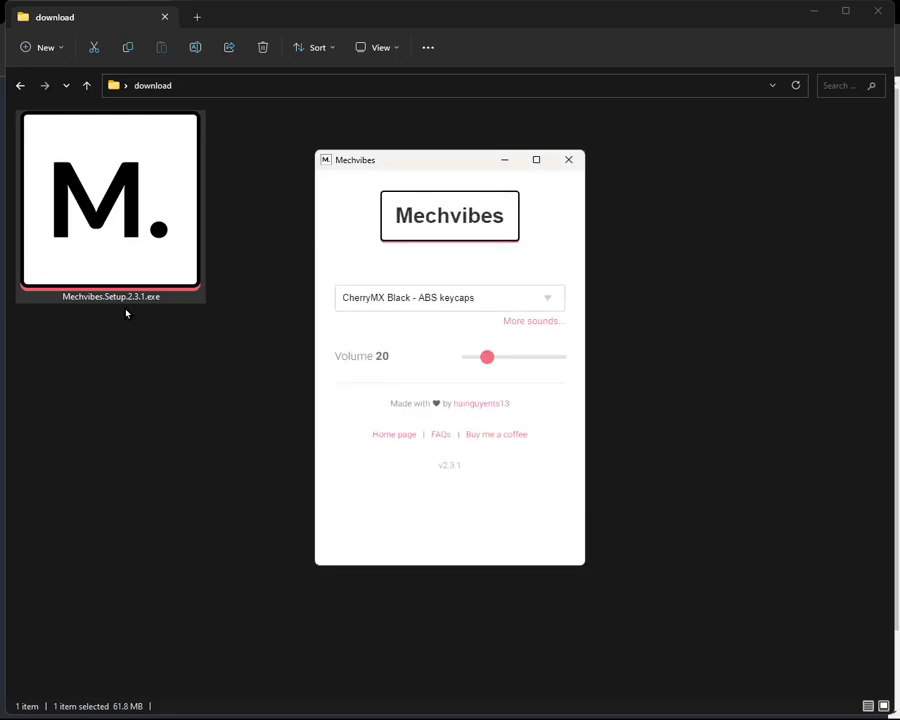
- Close the Mechvibes and download folder windows and show the desktop
{"action": "key", "text": "alt+F4"}
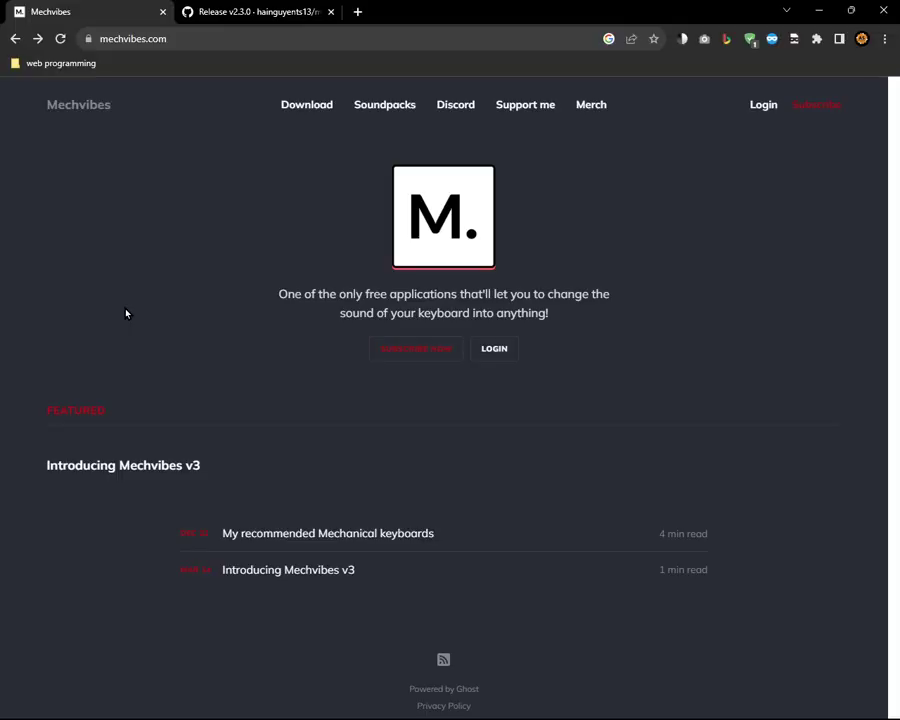
{"action": "key", "text": "alt+Tab"}
{"action": "key", "text": "super+d"}
{"action": "key", "text": "alt+Tab"}
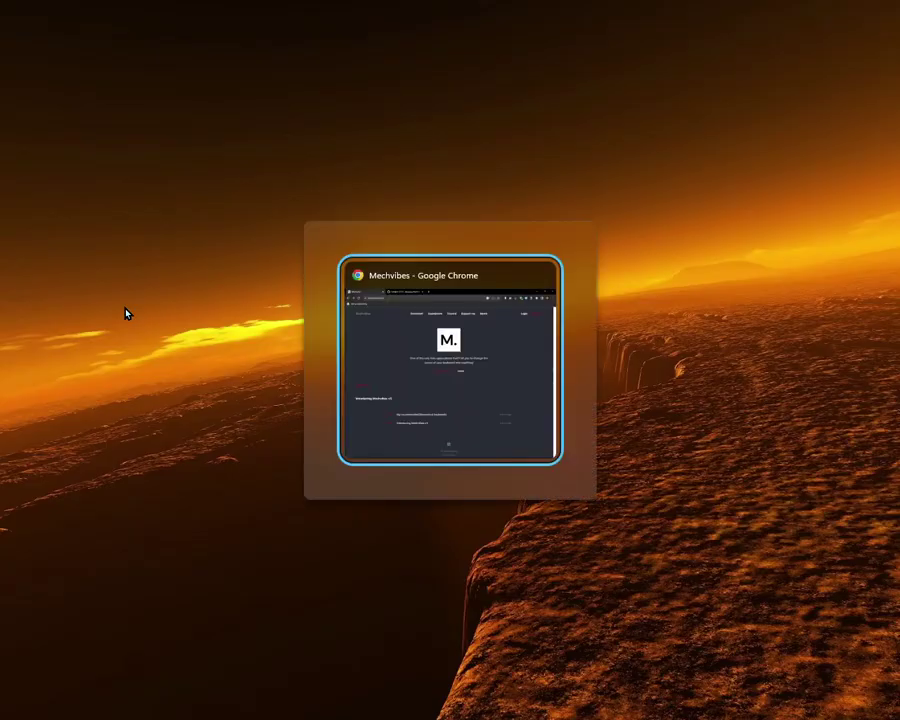
- Show the hidden notification-area icons and view the options offered by the Mechvibes icon
{"action": "key", "text": "super+b"}
{"action": "key", "text": "Left"}
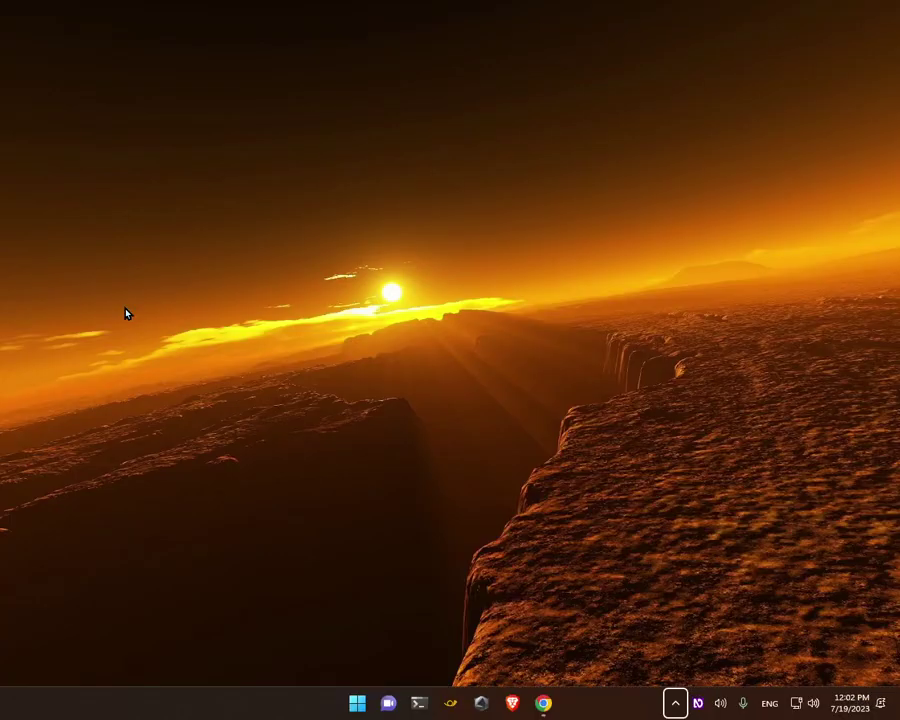
{"action": "key", "text": "Return"}
{"action": "key", "text": "Right"}
{"action": "key", "text": "Left"}
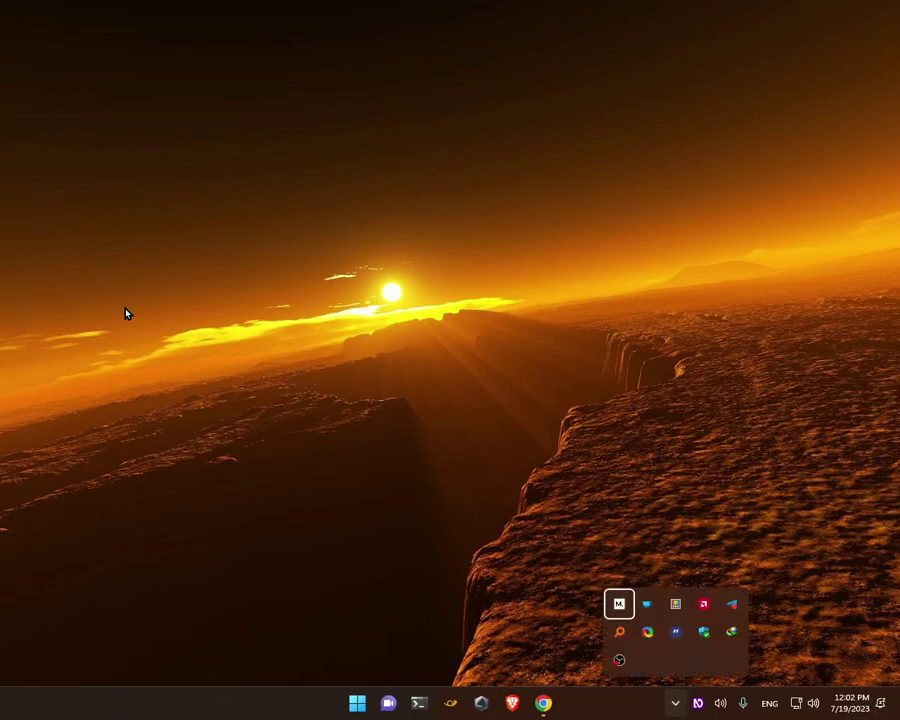
{"action": "right_click", "coordinate": [620, 606]}
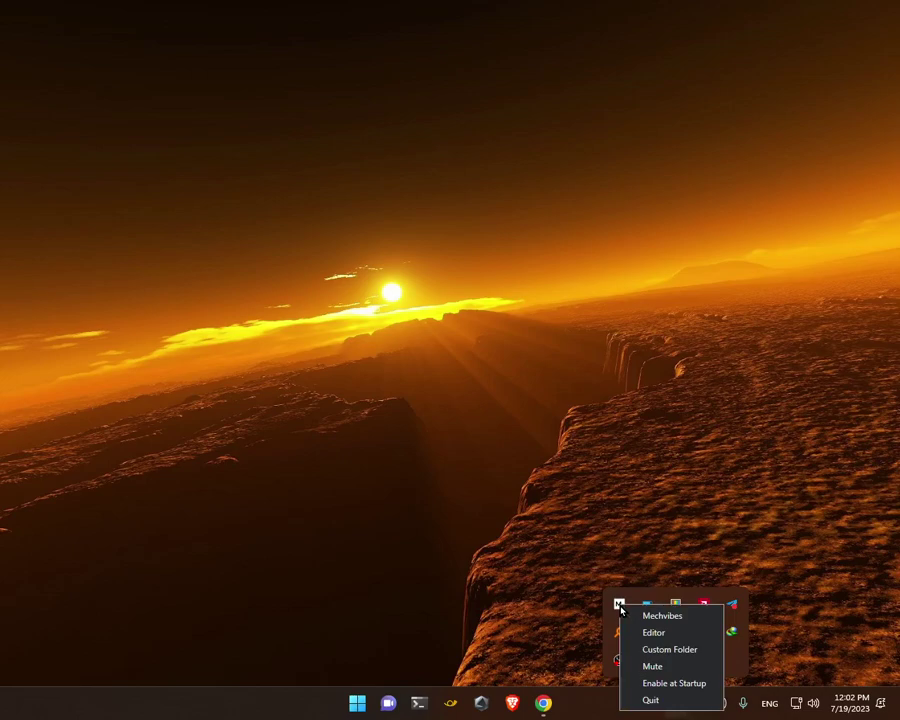
{"action": "left_click", "coordinate": [412, 547]}
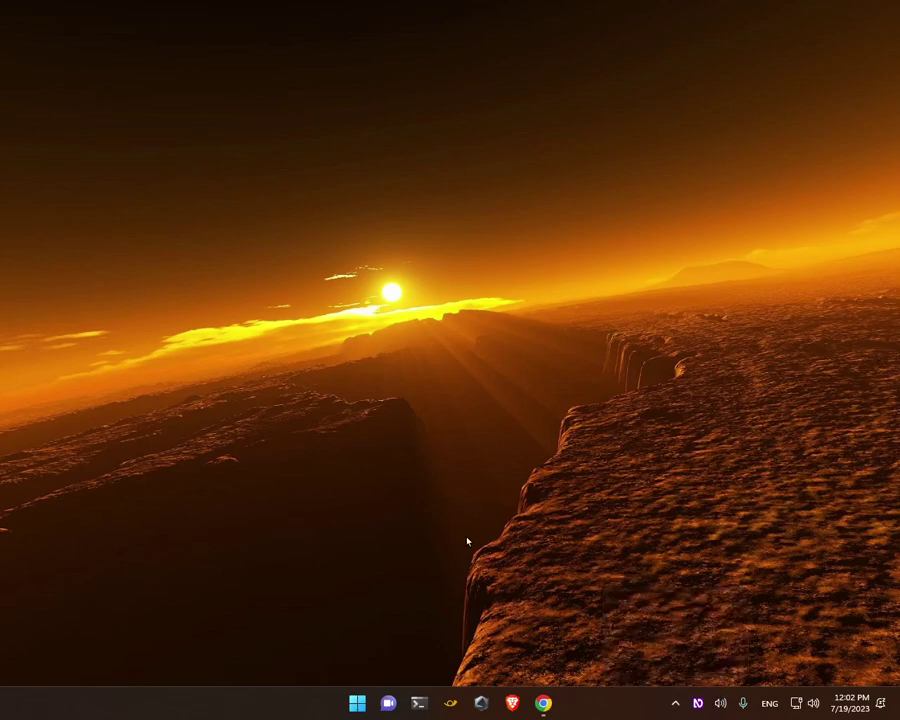
- Check the recommended items in the Start menu for the newly installed Mechvibes
{"action": "key", "text": "super"}
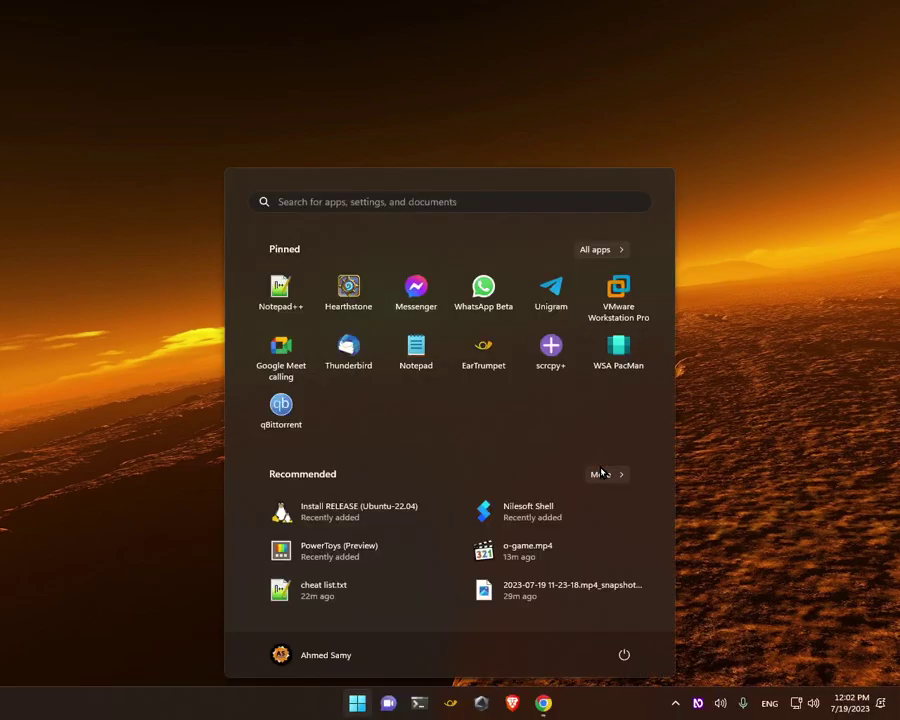
{"action": "key", "text": "shift+Tab"}
{"action": "key", "text": "Tab"}
{"action": "key", "text": "shift+Tab"}
{"action": "key", "text": "shift+Tab"}
{"action": "key", "text": "Tab"}
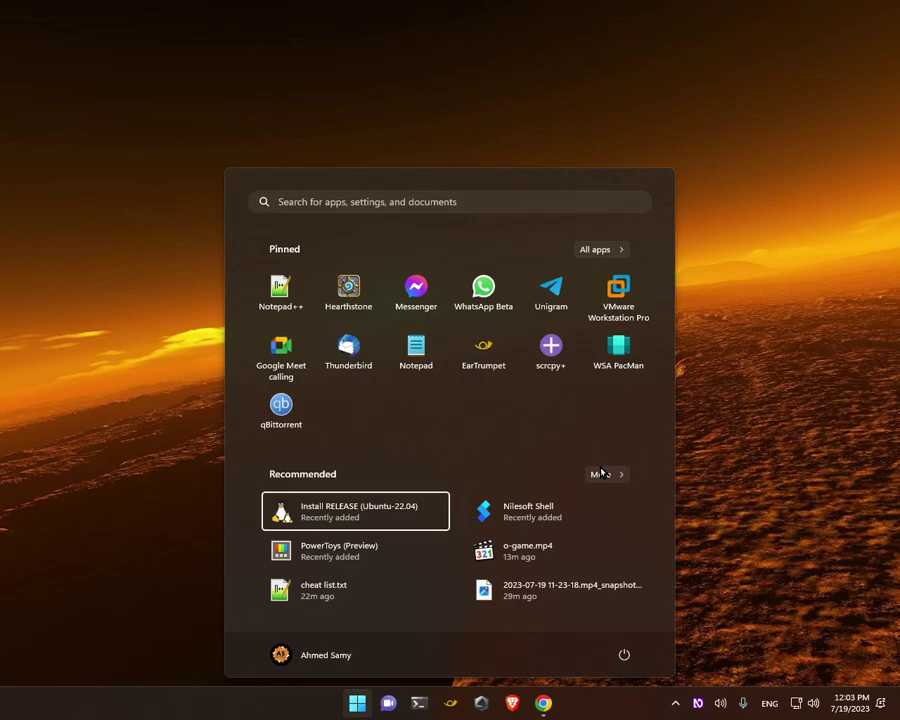
{"action": "key", "text": "shift+Tab"}
{"action": "key", "text": "super"}
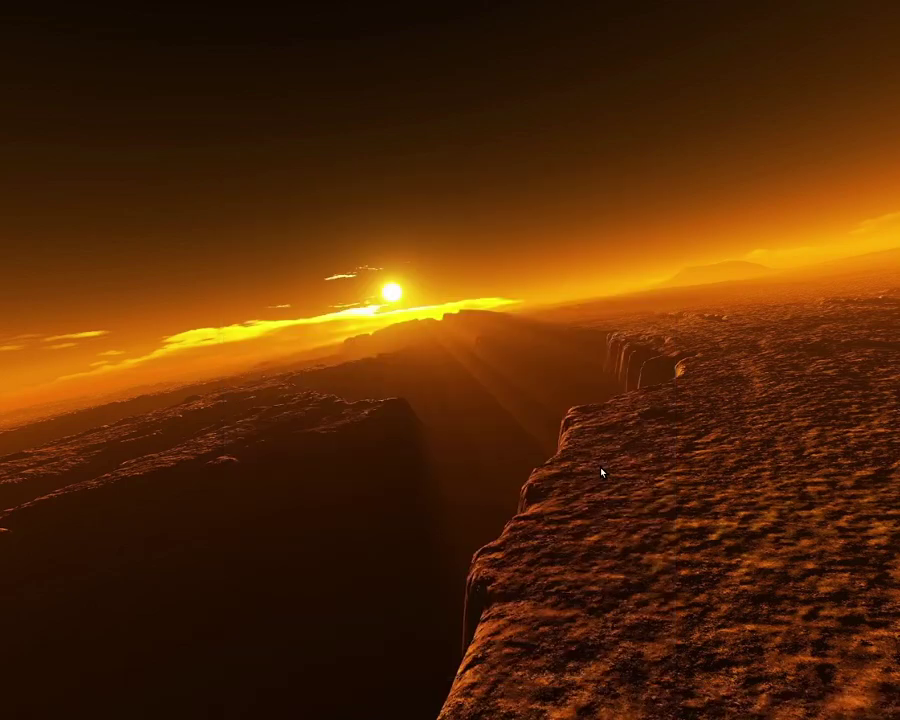
{"action": "key", "text": "super"}
{"action": "type", "text": "mi"}
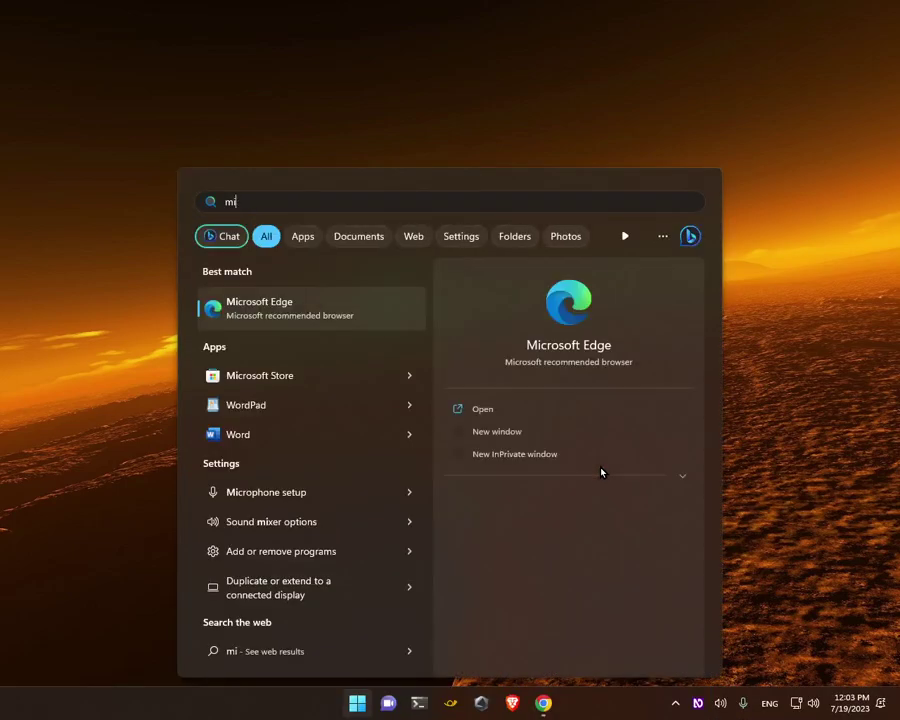
{"action": "type", "text": "ck"}
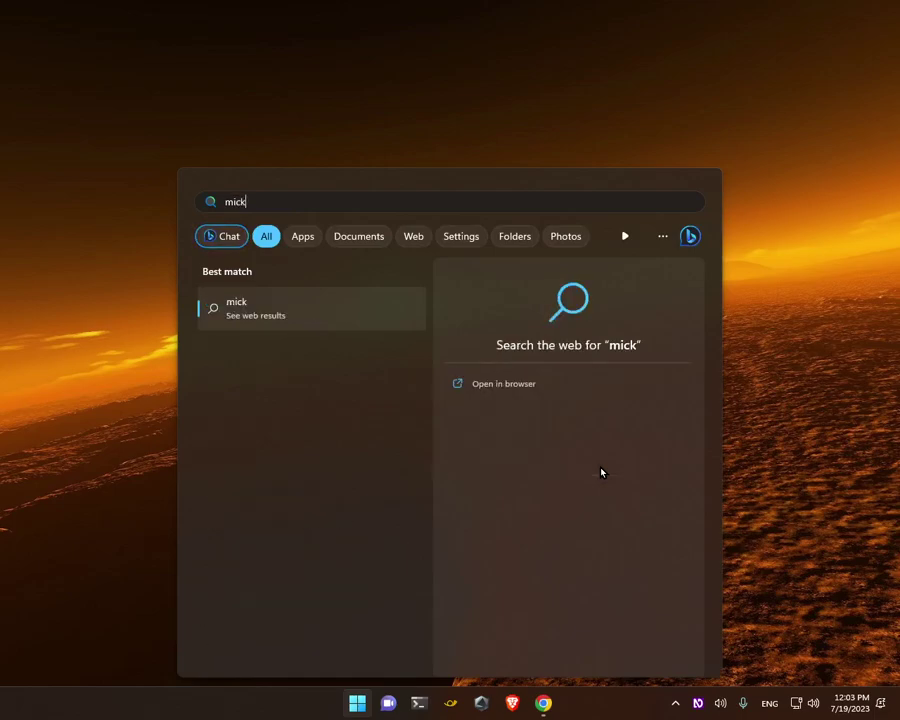
{"action": "key", "text": "Escape"}
- Search the Start menu for "mec" and open the Mechvibes app
{"action": "key", "text": "super"}
{"action": "type", "text": "mec"}
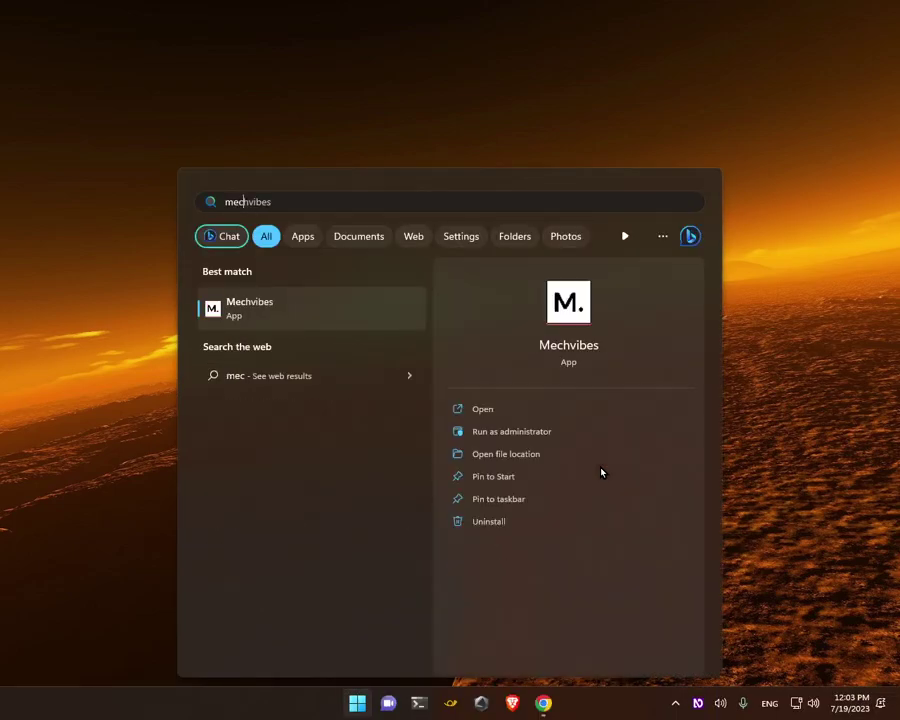
{"action": "key", "text": "Return"}
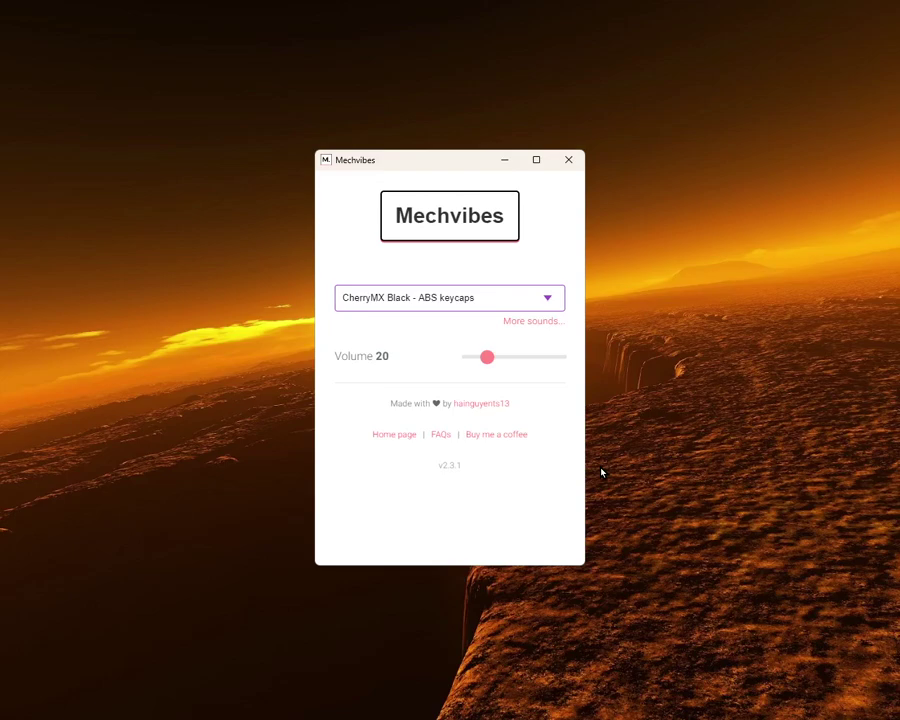
- Set the Mechvibes volume to 100 and return focus to the sound pack selector
{"action": "key", "text": "Tab"}
{"action": "key", "text": "Tab"}
{"action": "key", "text": "Tab"}
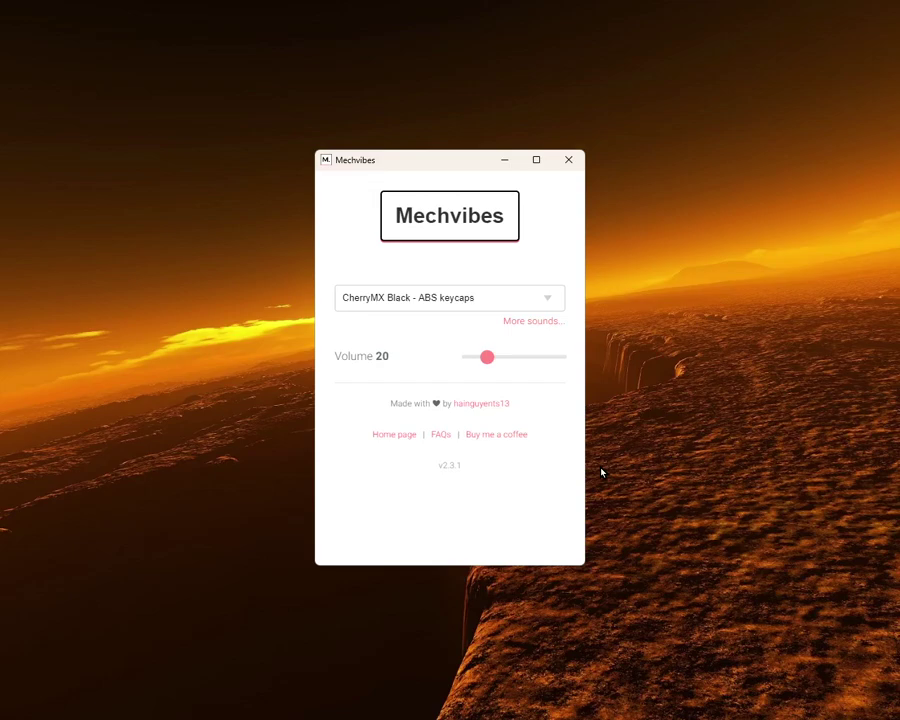
{"action": "key", "text": "End"}
{"action": "key", "text": "Home"}
{"action": "key", "text": "End"}
{"action": "key", "text": "shift+Tab"}
{"action": "key", "text": "shift+Tab"}
{"action": "key", "text": "ctrl"}
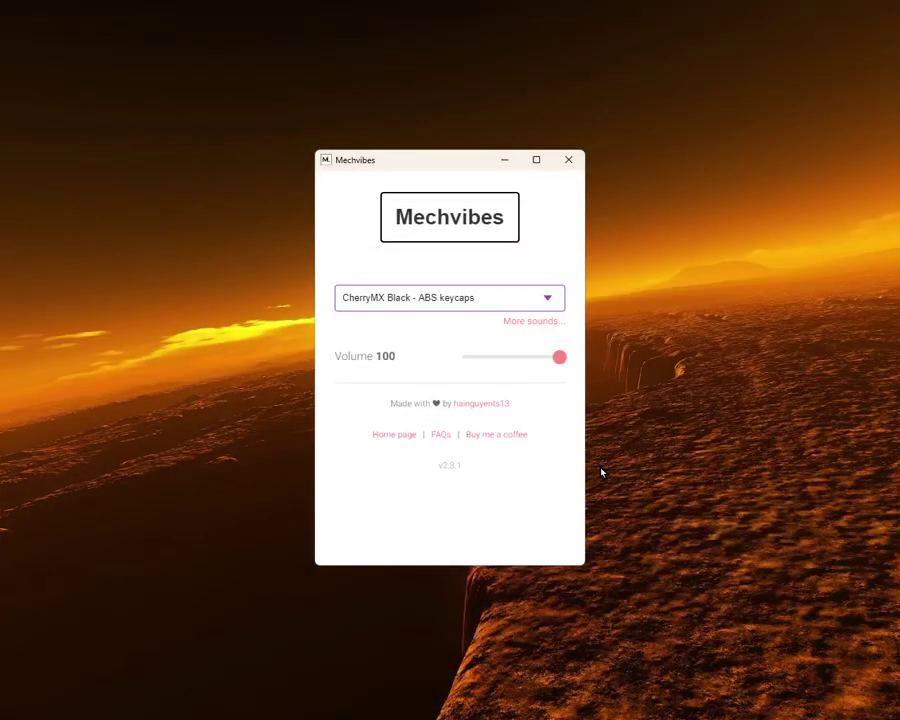
{"action": "key", "text": "ctrl"}
{"action": "key", "text": "Down"}
{"action": "key", "text": "Up"}
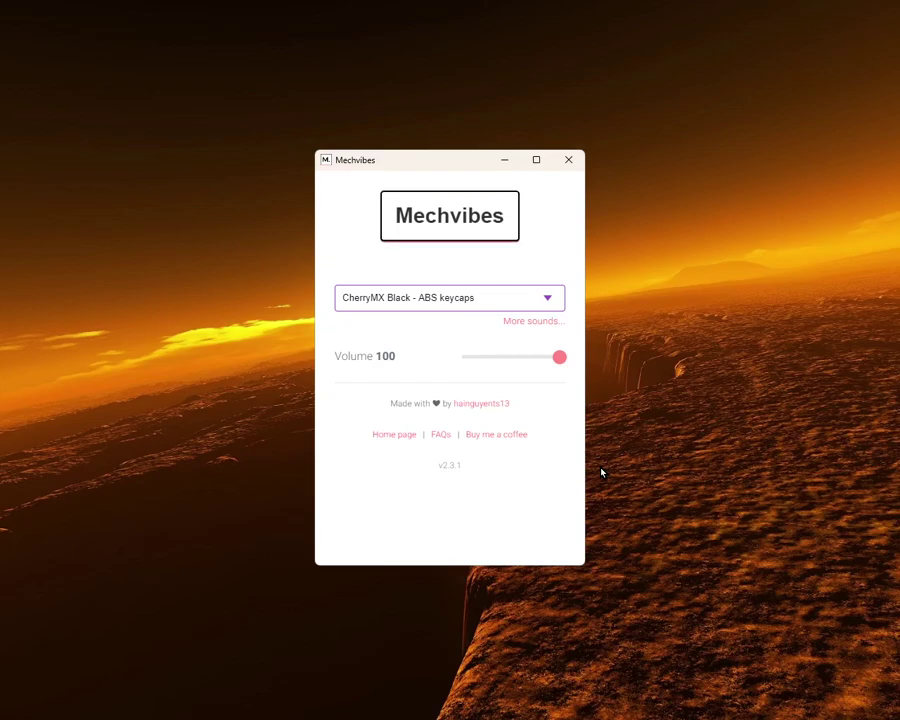
- Open Notepad from the pinned apps in the Start menu and maximize its window
{"action": "key", "text": "super"}
{"action": "key", "text": "Left"}
{"action": "key", "text": "Left"}
{"action": "key", "text": "Left"}
{"action": "key", "text": "Left"}
{"action": "key", "text": "Left"}
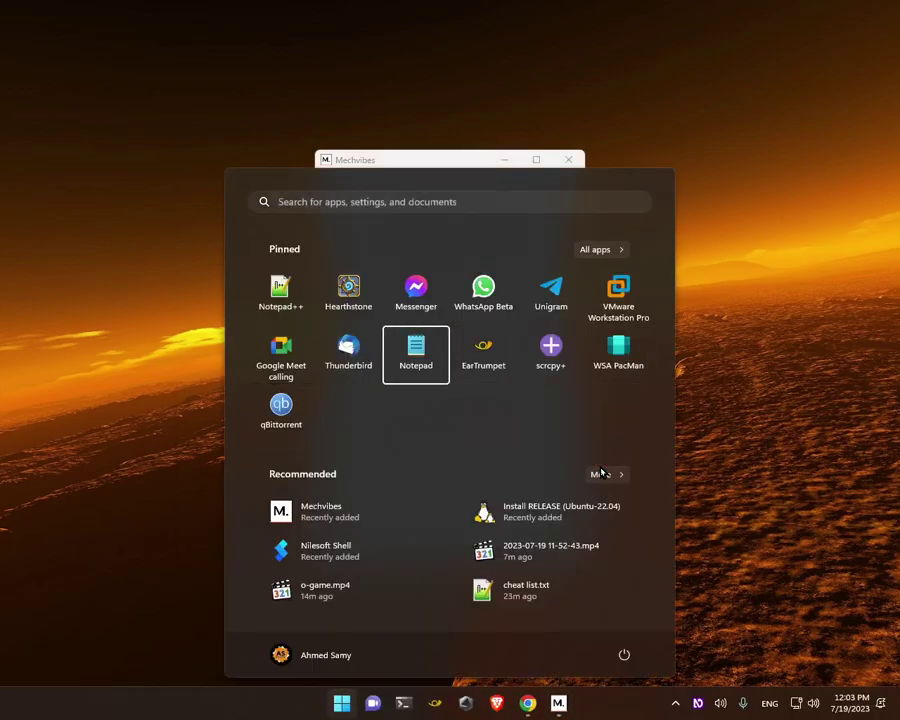
{"action": "key", "text": "Return"}
{"action": "key", "text": "super+Up"}
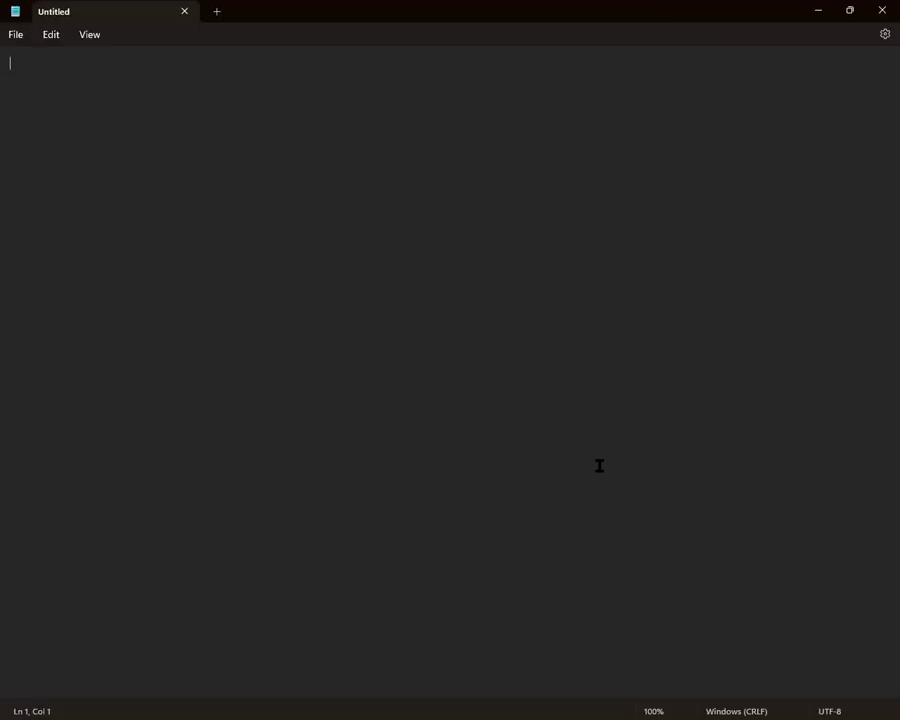
- Try the current sound pack by entering "hello w" and random characters in Notepad, and clear the text
{"action": "type", "text": "a"}
{"action": "key", "text": "BackSpace"}
{"action": "type", "text": "he"}
{"action": "key", "text": "BackSpace"}
{"action": "key", "text": "BackSpace"}
{"action": "type", "text": "hello w"}
{"action": "type", "text": "sd;'las'd;las"}
{"action": "key", "text": "ctrl+a"}
{"action": "key", "text": "BackSpace"}
- Switch the Mechvibes sound pack to CherryMX Black - PBT keycaps and try it with "djkashdjkdjk dhsfjkdshfkjdshfjkdsh" in Notepad
{"action": "key", "text": "Down"}
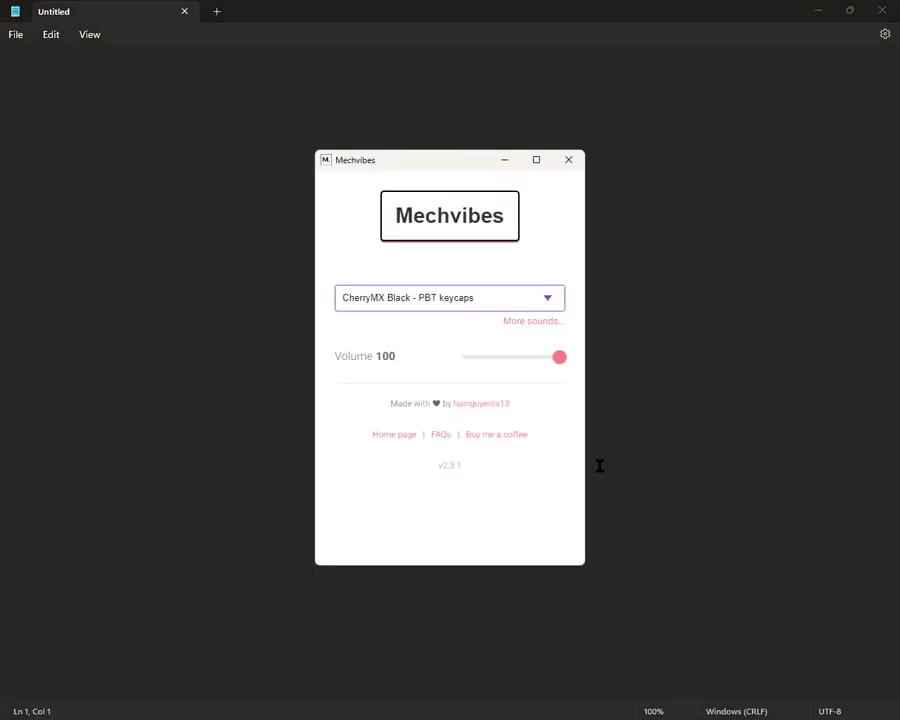
{"action": "key", "text": "alt+Tab"}
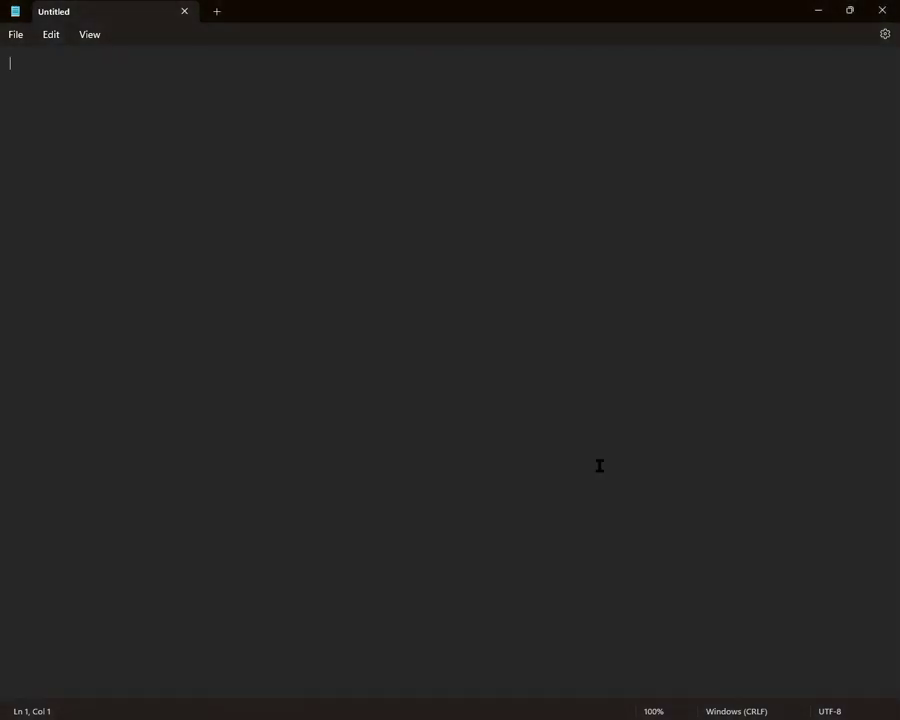
{"action": "type", "text": "djkashdjkdjk dhsfjkdshfkjdshfjkdsh"}
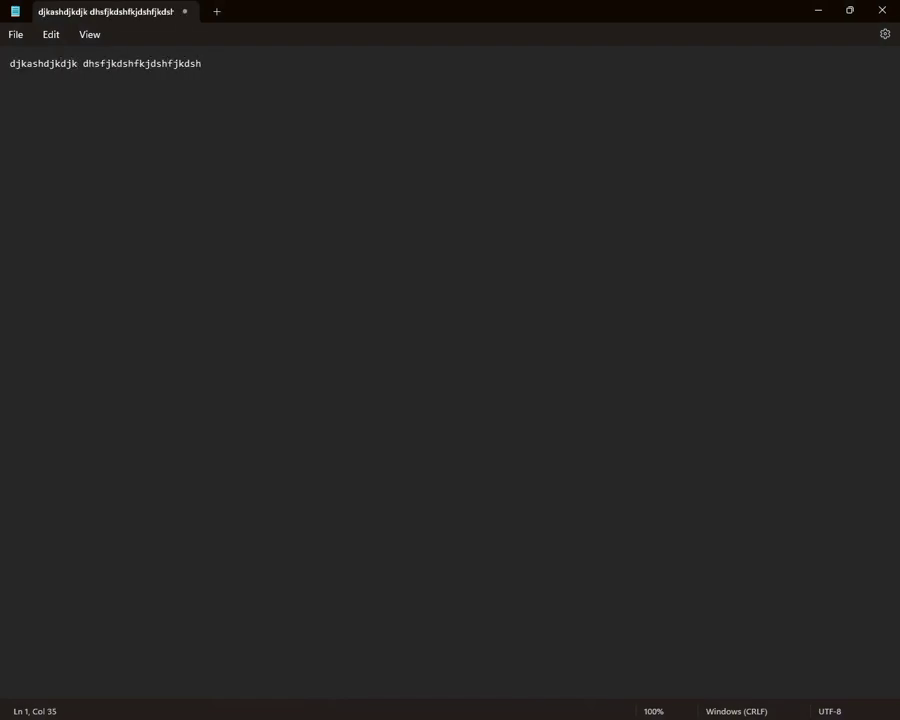
- Switch the Mechvibes sound pack to CherryMX Blue - ABS keycaps, try it with several sample texts in Notepad and clear the text
{"action": "key", "text": "alt+Tab"}
{"action": "key", "text": "Down"}
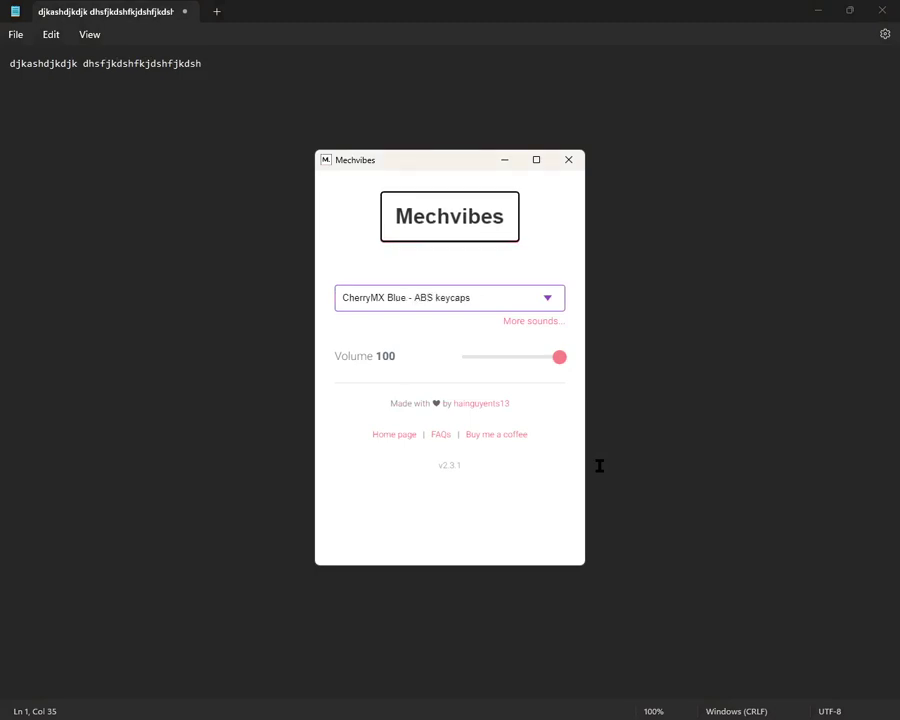
{"action": "key", "text": "alt+Tab"}
{"action": "key", "text": "ctrl+a"}
{"action": "key", "text": "BackSpace"}
{"action": "type", "text": "dsakd"}
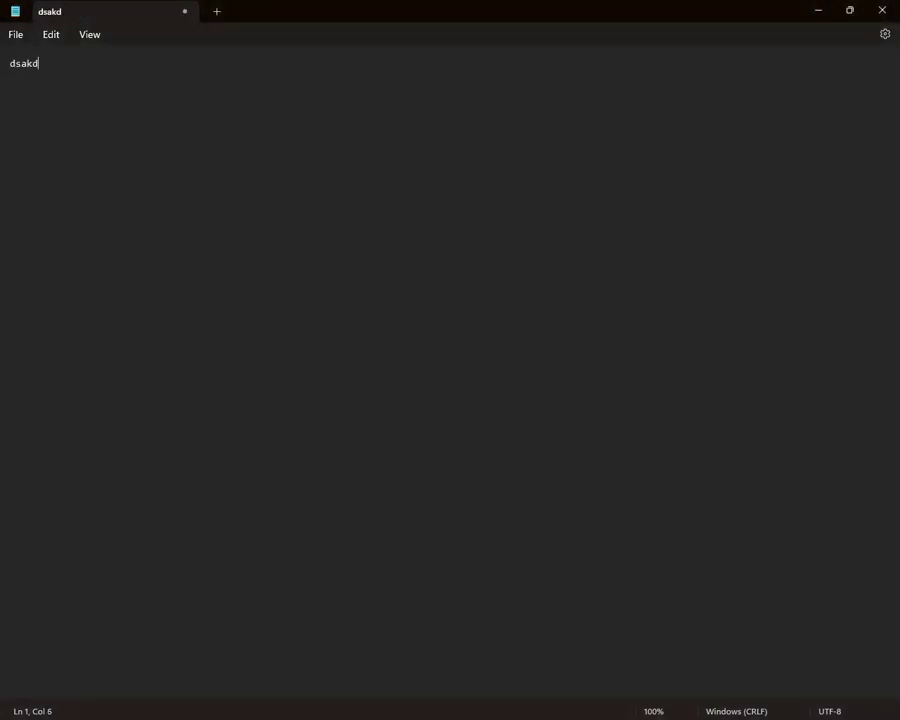
{"action": "key", "text": "ctrl+a"}
{"action": "key", "text": "BackSpace"}
{"action": "type", "text": "power tooooyes kfdskldjs"}
{"action": "key", "text": "ctrl+a"}
{"action": "key", "text": "BackSpace"}
- Switch to the sound pack after CherryMX Blue - ABS keycaps, try it with random letters in Notepad and clear them
{"action": "key", "text": "Down"}
{"action": "key", "text": "alt+Tab"}
{"action": "type", "text": "qwehhdadas"}
{"action": "key", "text": "ctrl+a"}
{"action": "key", "text": "BackSpace"}
{"action": "type", "text": "dadkalsdjaksldj"}
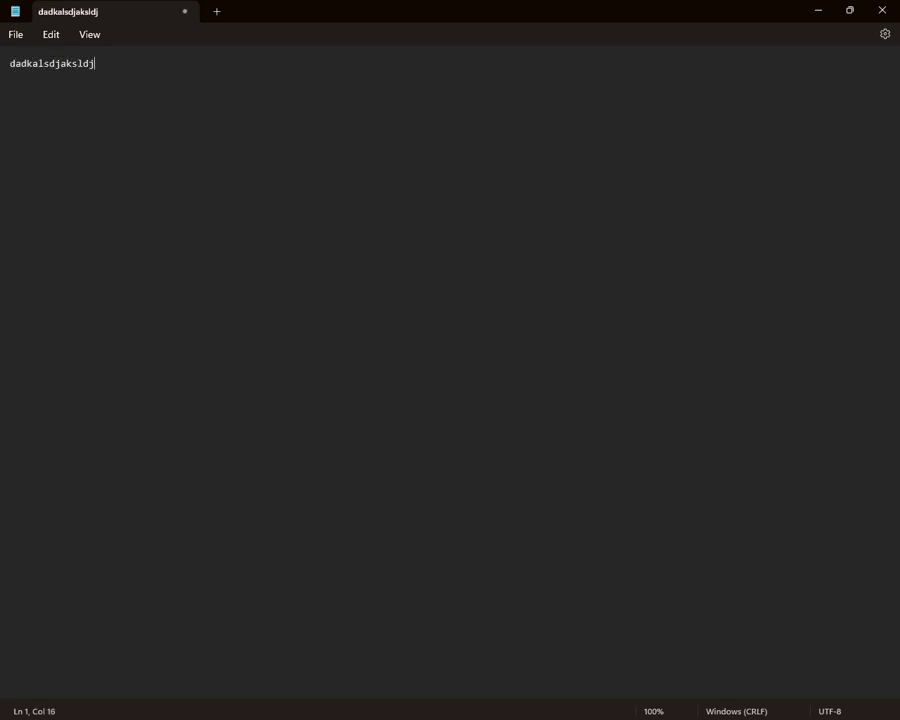
{"action": "type", "text": "djdjdjdjdjdjdj ffjfdslfkdjsfkldsjlkfjdkls"}
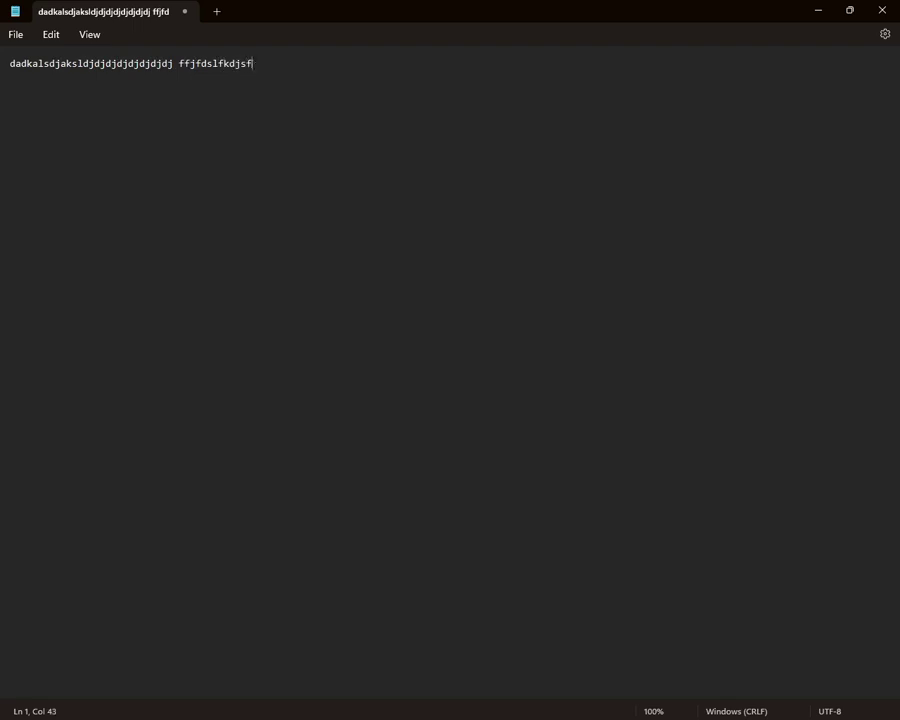
{"action": "key", "text": "ctrl+a"}
{"action": "key", "text": "BackSpace"}
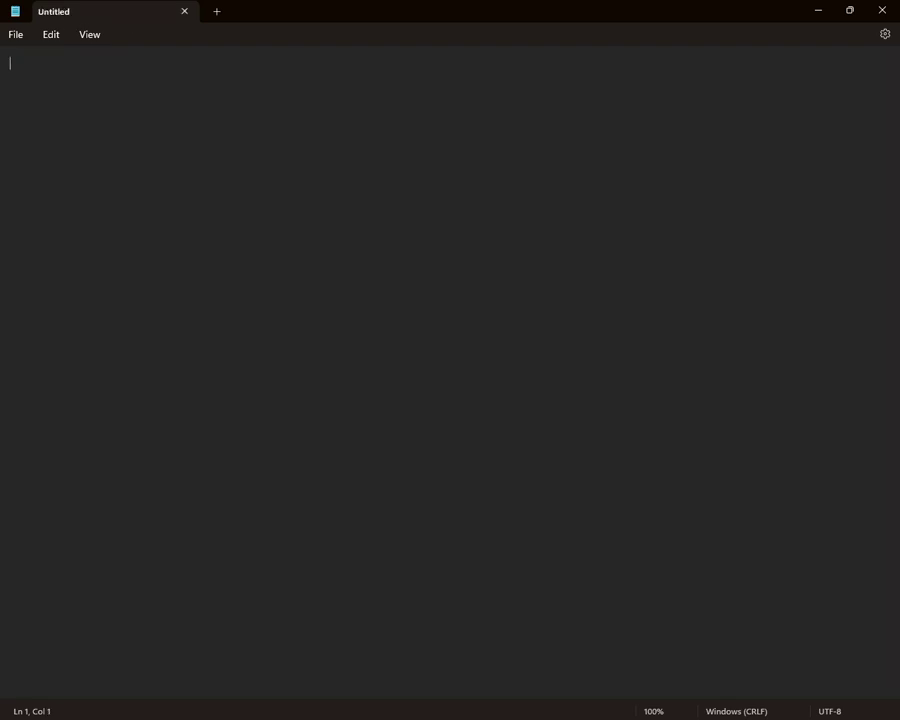
- Switch the Mechvibes sound pack to CherryMX Brown - ABS keycaps, try it with "dkdhhferwuifheirufhei" in Notepad and clear the text
{"action": "key", "text": "alt+Tab"}
{"action": "key", "text": "Down"}
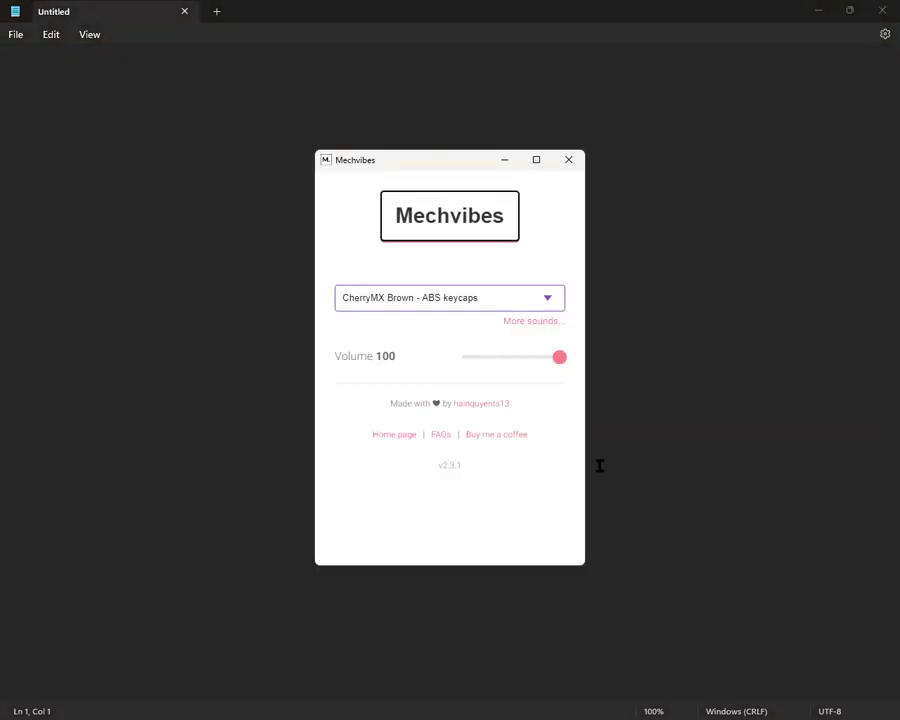
{"action": "key", "text": "alt+Tab"}
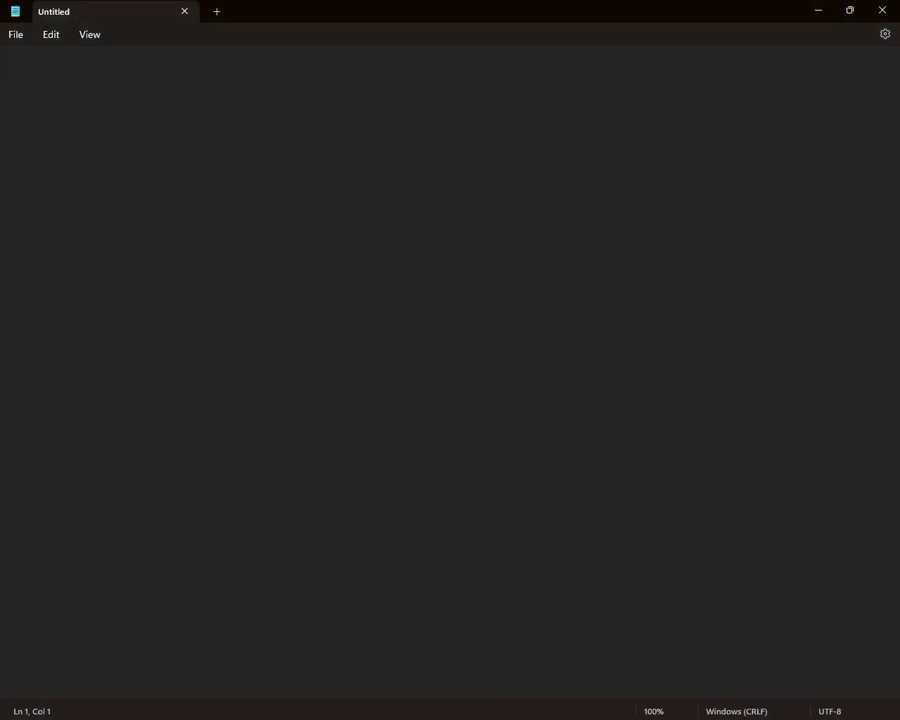
{"action": "type", "text": "dkdhhferwuifheirufhei"}
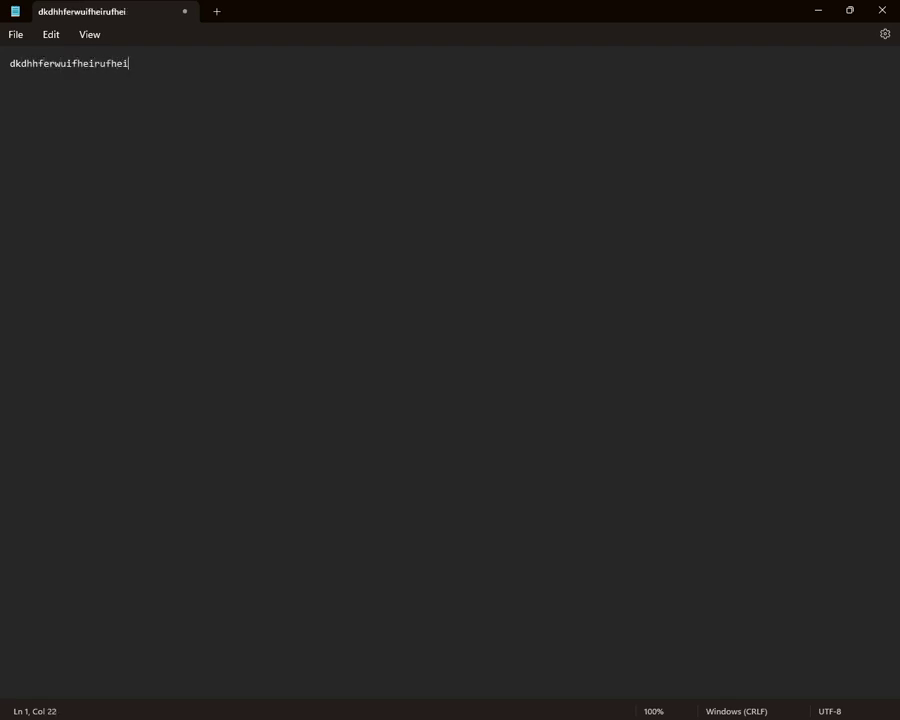
{"action": "key", "text": "ctrl+a"}
{"action": "key", "text": "BackSpace"}
{"action": "type", "text": "q"}
{"action": "key", "text": "BackSpace"}
- Move between the sound packs next to CherryMX Brown - ABS keycaps and try the chosen one with random letters and repeated "34" in Notepad
{"action": "key", "text": "alt+Tab"}
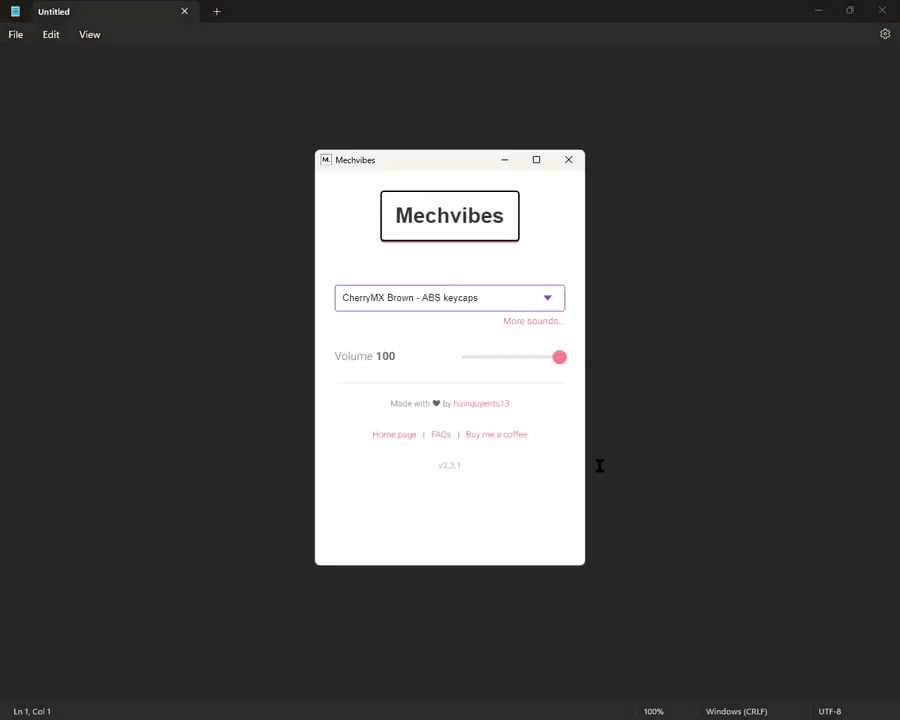
{"action": "key", "text": "Up"}
{"action": "key", "text": "Down"}
{"action": "key", "text": "Up"}
{"action": "key", "text": "Down"}
{"action": "key", "text": "Up"}
{"action": "key", "text": "alt+Tab"}
{"action": "type", "text": "eqw"}
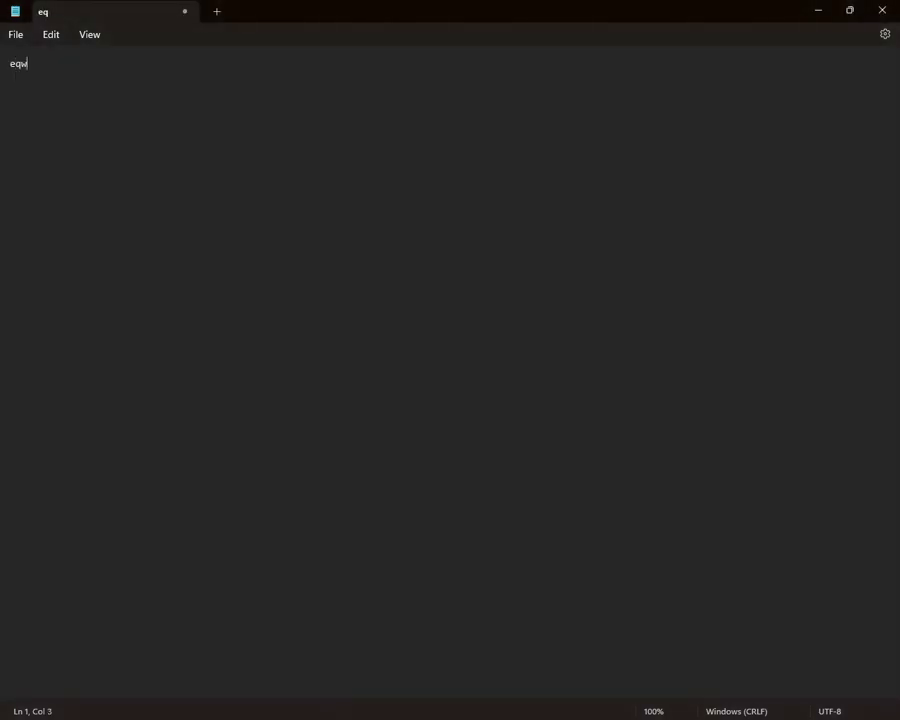
{"action": "type", "text": "iopquweivdfjkhdgkhgjkd iutyeiruyteiru34343434343434343434343434343"}
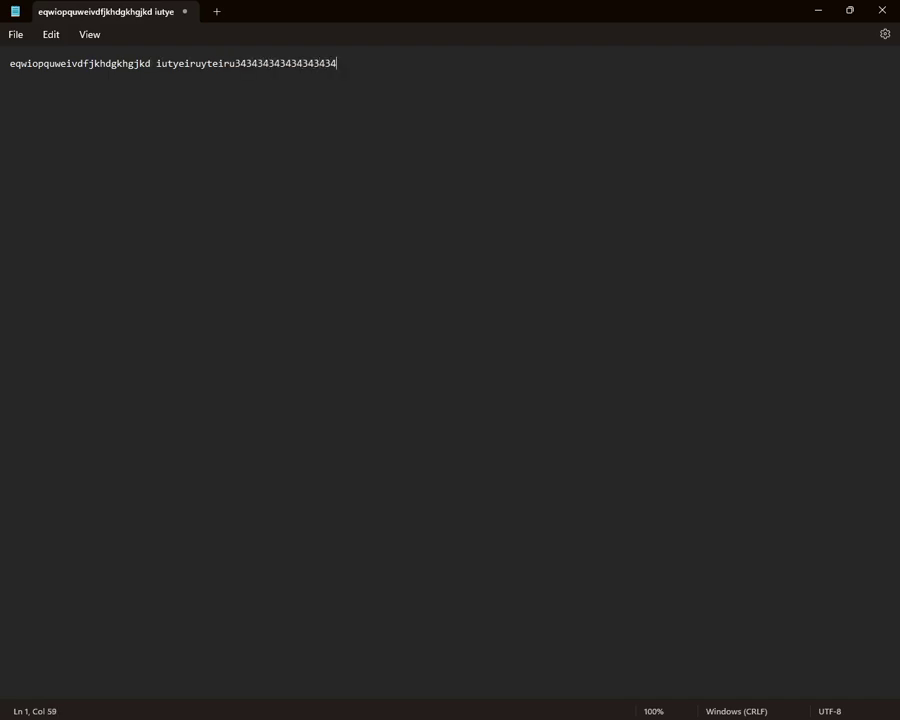
- Switch the Mechvibes sound pack to CherryMX Red - PBT keycaps, try it with random letters in Notepad and clear all text
{"action": "key", "text": "Down"}
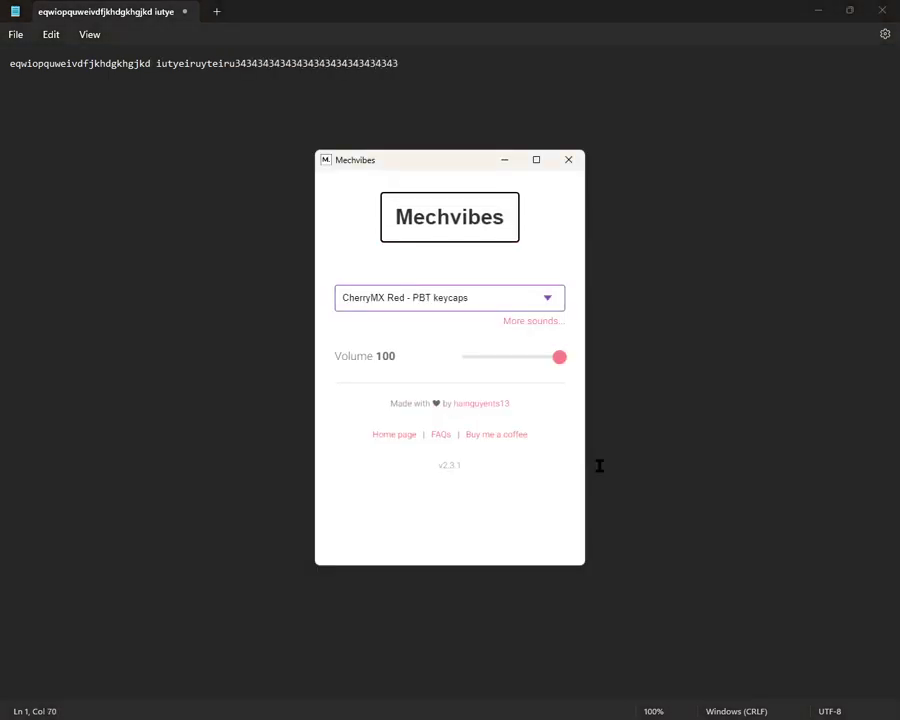
{"action": "key", "text": "alt+Tab"}
{"action": "type", "text": "qqweqweuywqteqtughjkhgdfjkh"}
{"action": "key", "text": "ctrl+a"}
{"action": "key", "text": "BackSpace"}
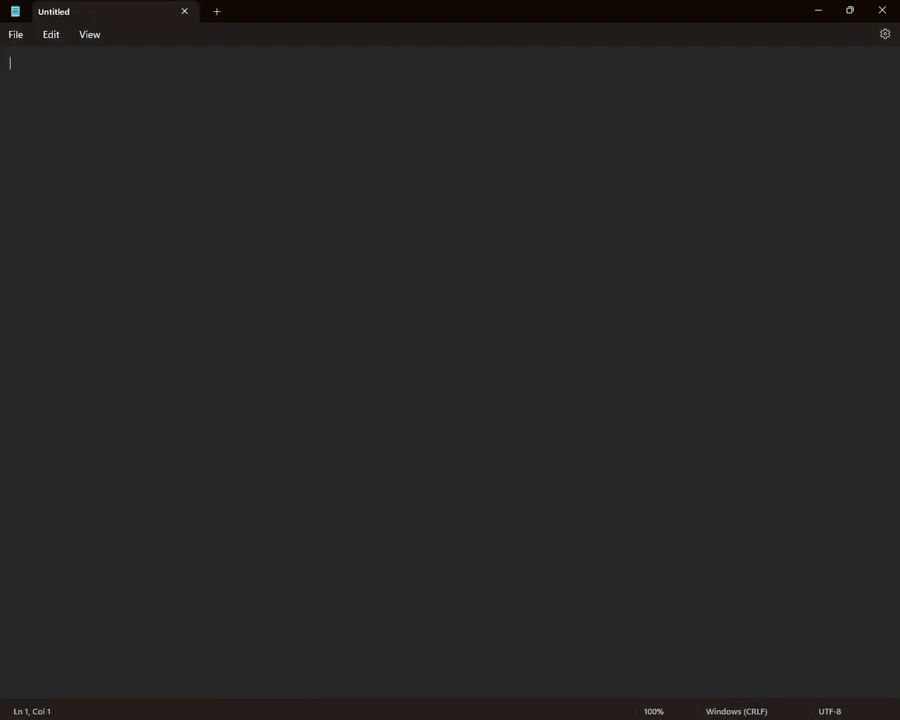
- Switch the Mechvibes sound pack to EG Crystal Purple, try it with "requeieqwqwvvdfhkjvhdf" in Notepad and select that text
{"action": "key", "text": "alt+Tab"}
{"action": "key", "text": "Down"}
{"action": "key", "text": "alt+Tab"}
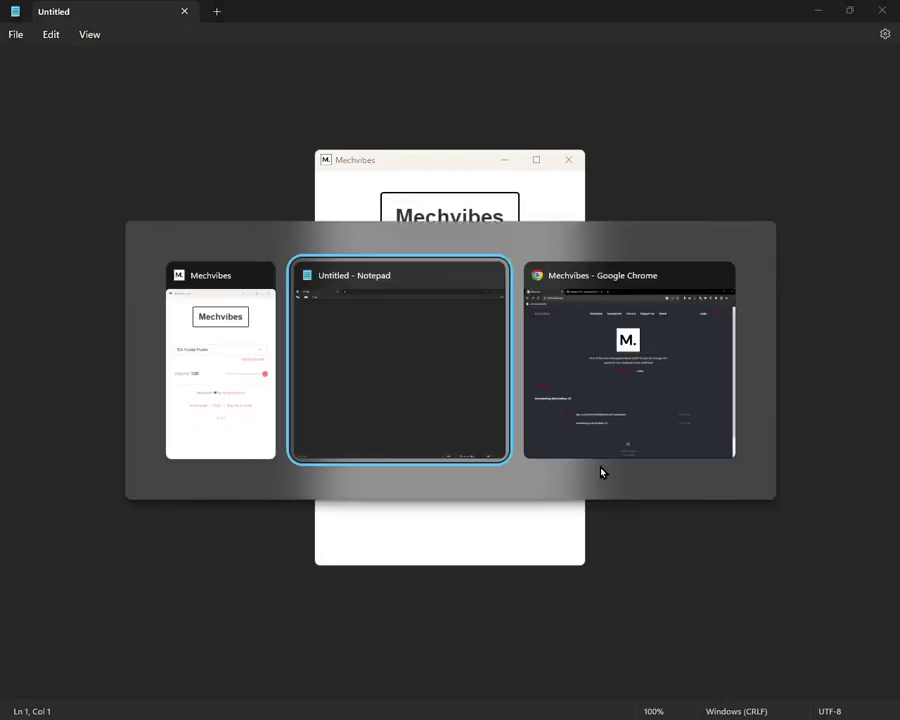
{"action": "type", "text": "q"}
{"action": "key", "text": "BackSpace"}
{"action": "type", "text": "re"}
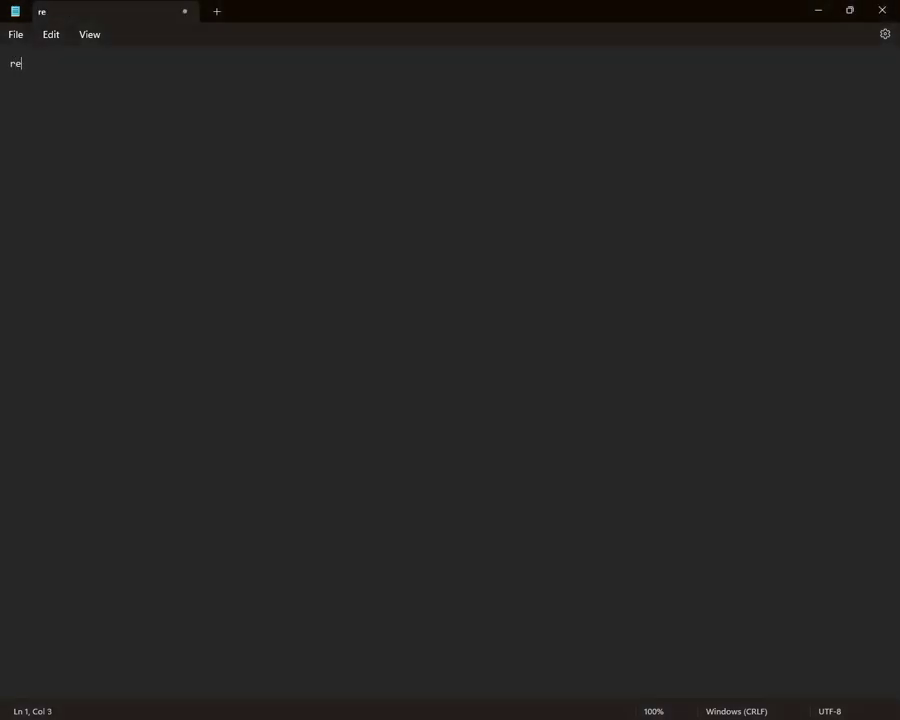
{"action": "type", "text": "queieqwqwvvdfhkjvhdf"}
{"action": "key", "text": "ctrl+a"}
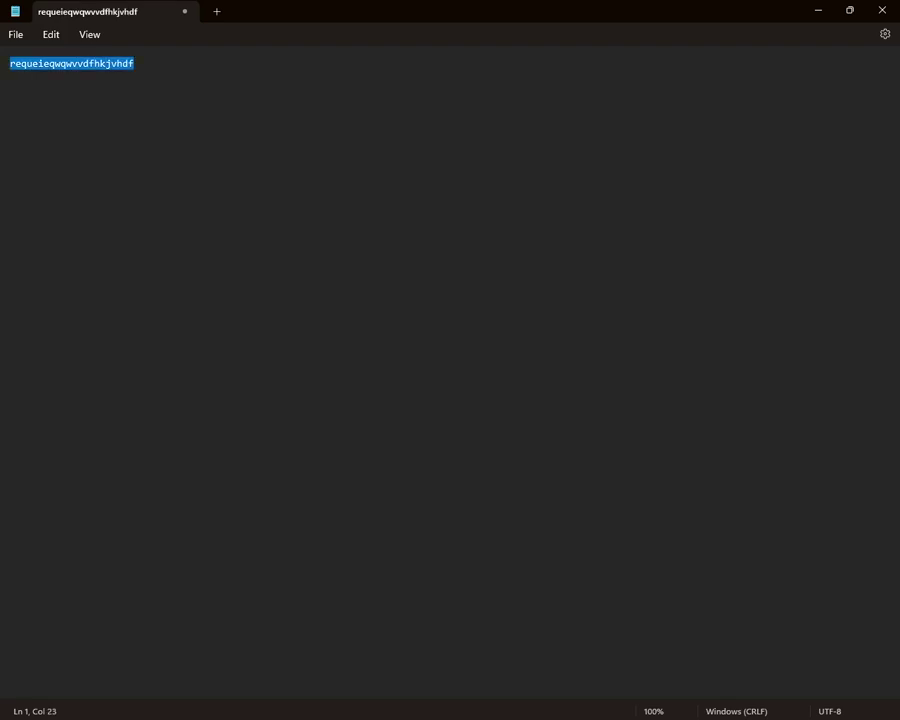
- Switch to the sound pack after EG Crystal Purple, replace the Notepad text with random letters and digits to try it, and clear them
{"action": "key", "text": "alt+Tab"}
{"action": "key", "text": "Down"}
{"action": "key", "text": "alt+Tab"}
{"action": "key", "text": "BackSpace"}
{"action": "type", "text": "rueiowruioewv "}
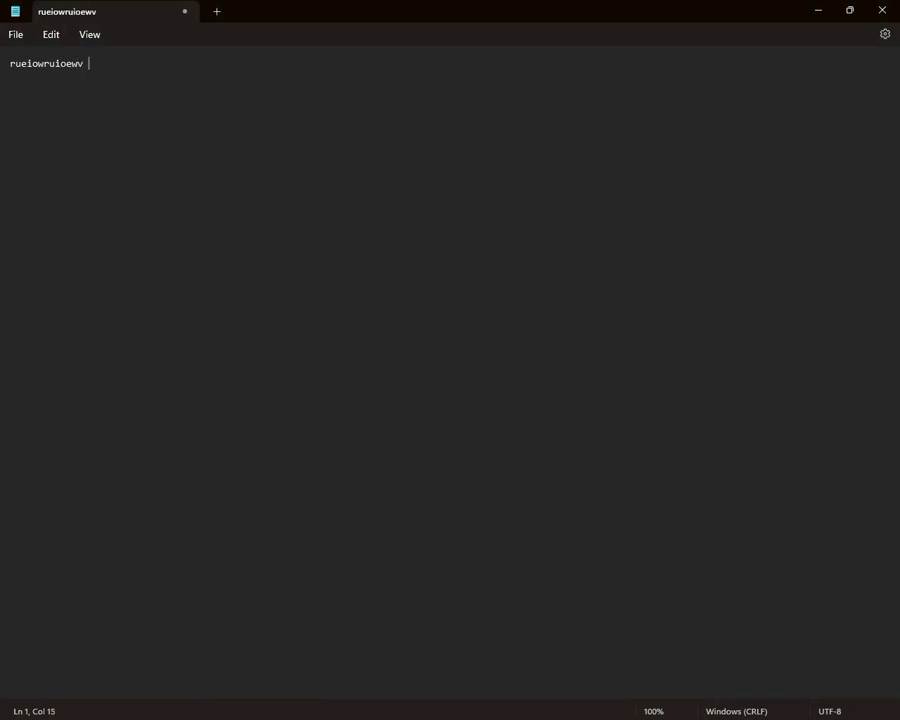
{"action": "type", "text": "fgjkldkdshkfjdshio4578943579348"}
{"action": "key", "text": "ctrl+a"}
{"action": "key", "text": "BackSpace"}
- Switch to the following sound pack, try it in Notepad with a run of "h" letters and a long digit sequence, and clear the text
{"action": "key", "text": "alt+Tab"}
{"action": "key", "text": "Down"}
{"action": "key", "text": "alt+Tab"}
{"action": "type", "text": "4"}
{"action": "key", "text": "BackSpace"}
{"action": "type", "text": "hsdfkdfjkghhhhhhhhhhhhhhhhyt34"}
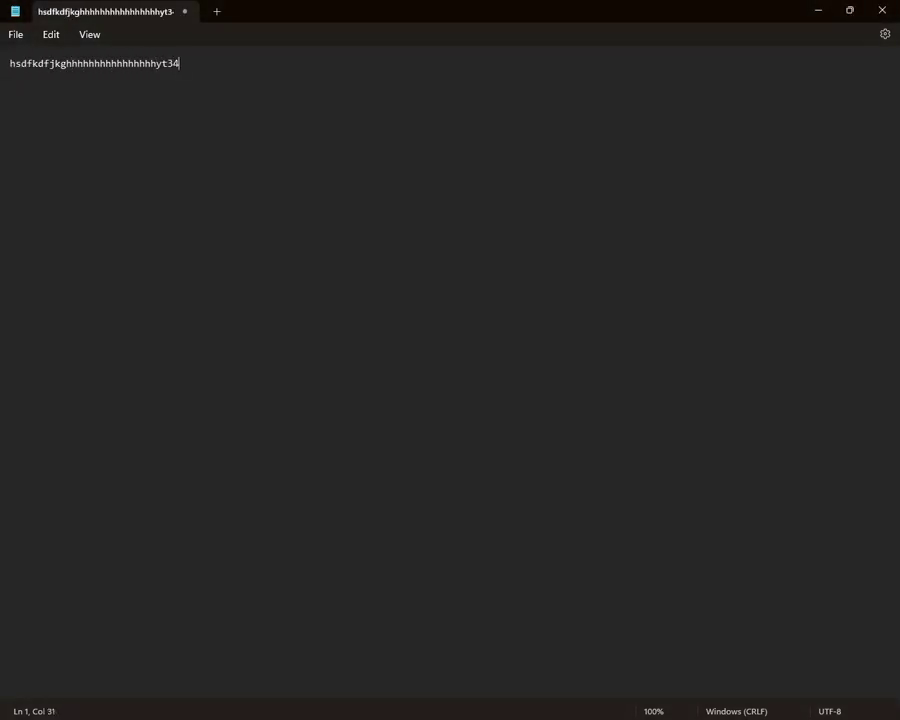
{"action": "type", "text": "586347853478567348567834"}
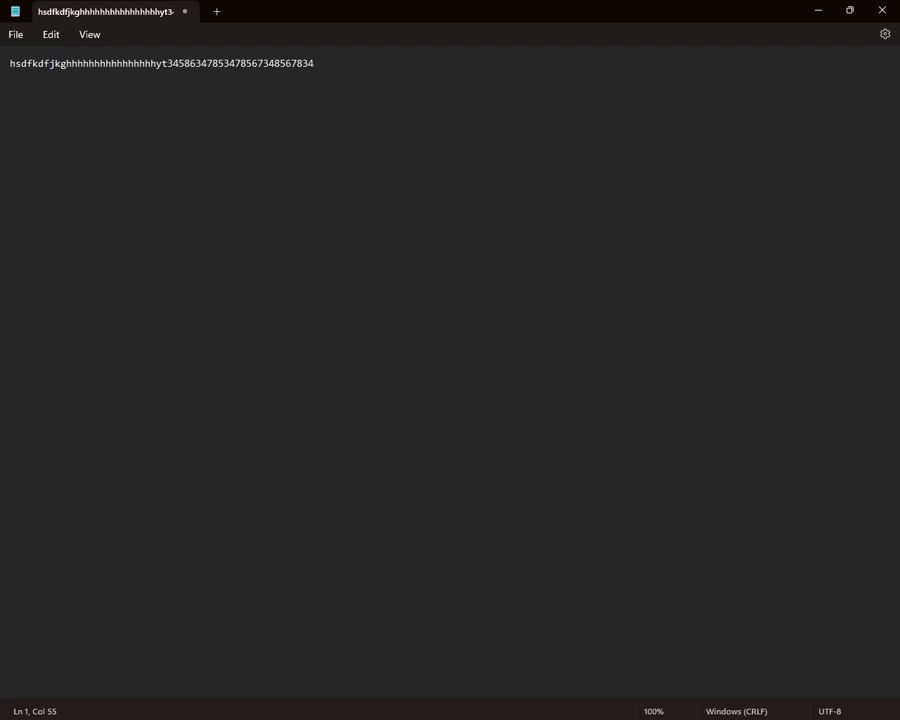
{"action": "type", "text": "567834865"}
{"action": "key", "text": "ctrl+a"}
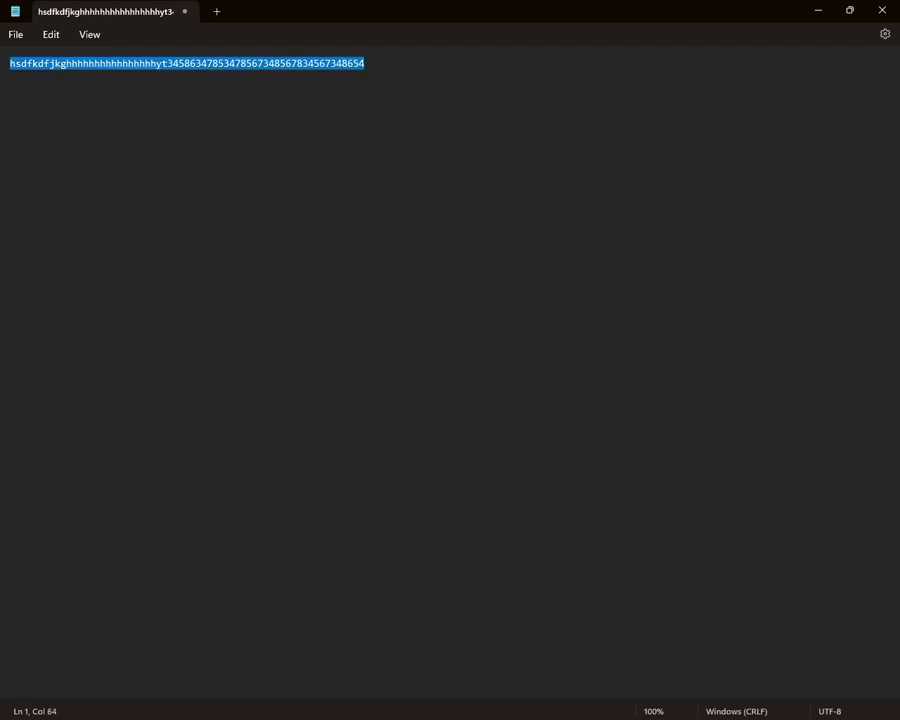
{"action": "key", "text": "BackSpace"}
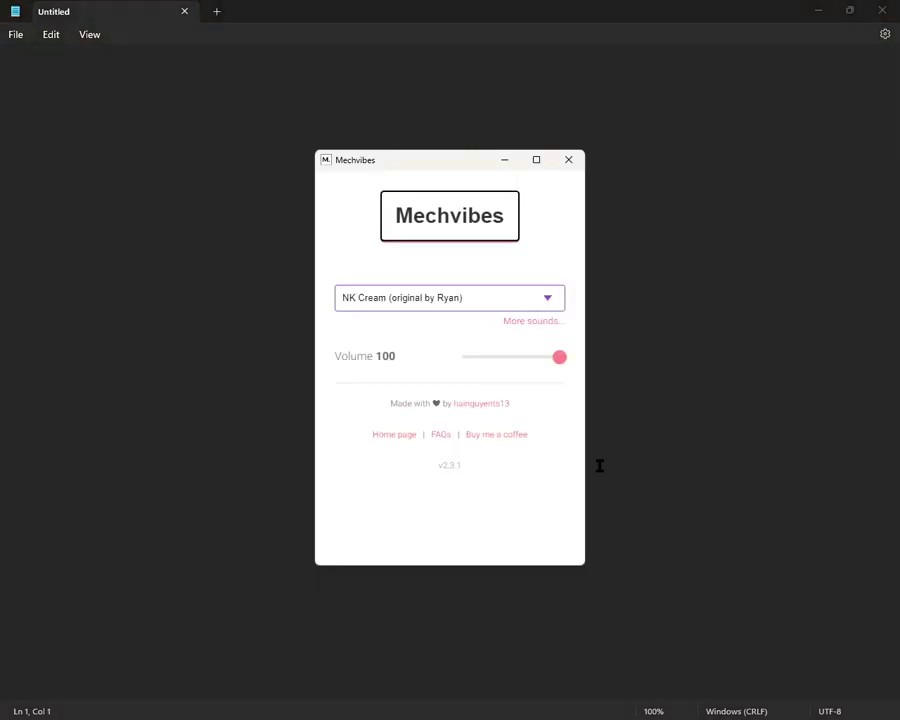
- Switch the Mechvibes sound pack to Topre Purple Hybrid - PBT keycaps, try it with random letters in Notepad and clear the text
{"action": "left_click", "coordinate": [598, 465]}
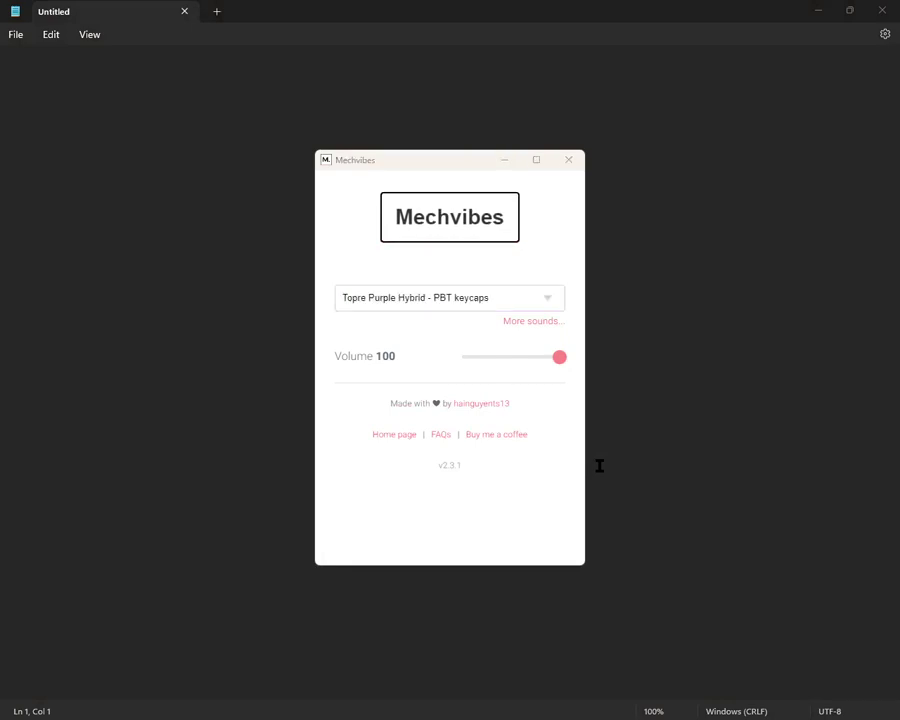
{"action": "type", "text": "er"}
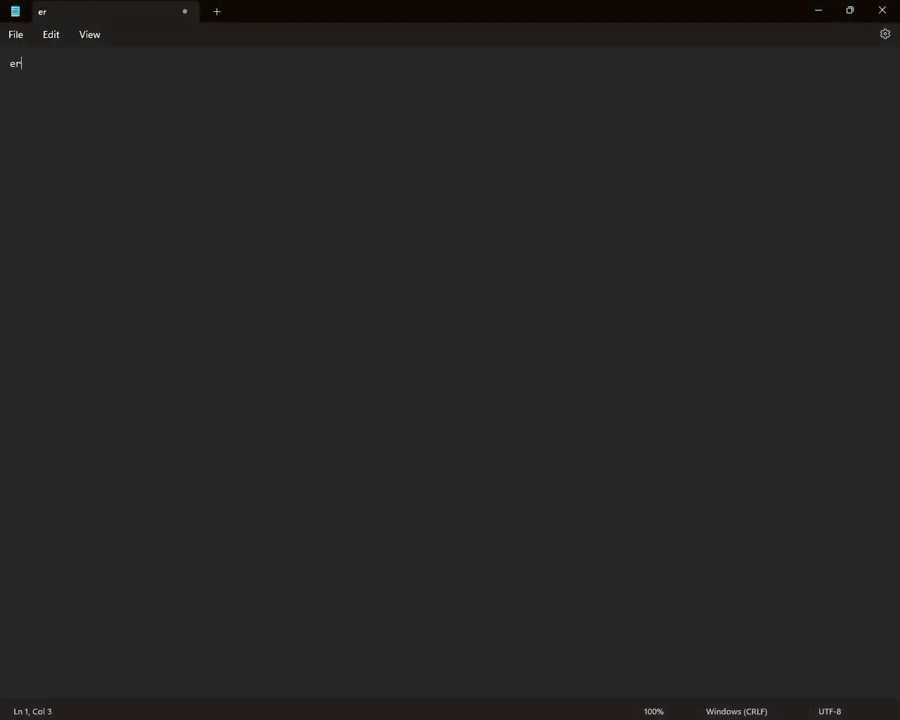
{"action": "type", "text": "terter teiruyteirut"}
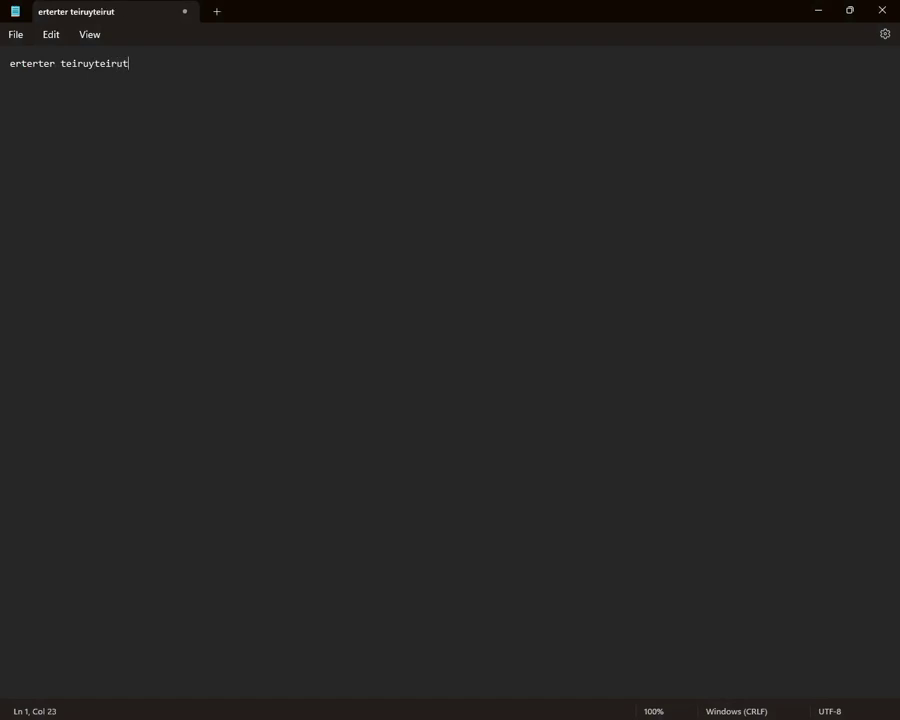
{"action": "type", "text": "eru iuiuiuiuiuiuiuiuiuiuiuiuiuiuiuiuiuiuiu"}
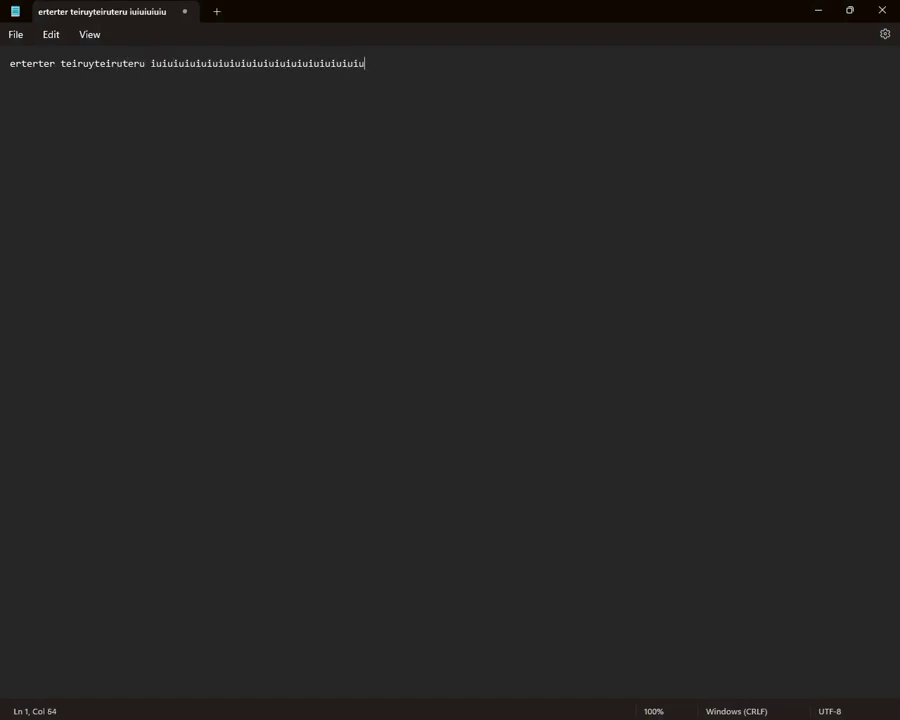
{"action": "key", "text": "ctrl+a"}
{"action": "type", "text": "a hrty4v"}
{"action": "key", "text": "ctrl+a"}
{"action": "key", "text": "BackSpace"}
- Return to Mechvibes and set the sound pack to CherryMX Blue - ABS keycaps
{"action": "key", "text": "alt"}
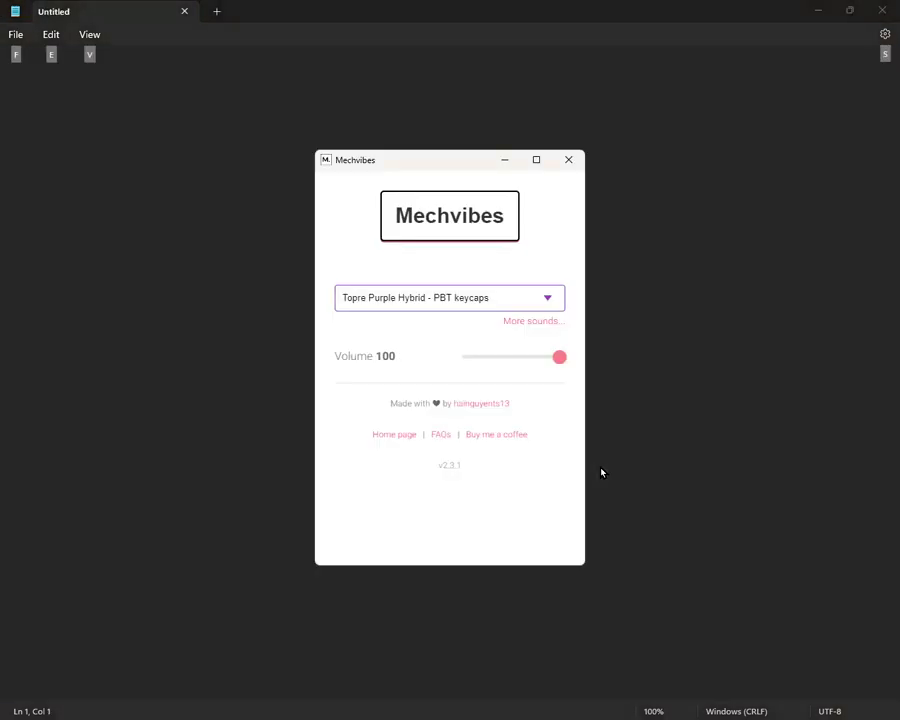
{"action": "key", "text": "n"}
{"action": "key", "text": "e"}
{"action": "key", "text": "c"}
{"action": "key", "text": "c"}
{"action": "key", "text": "c"}
{"action": "key", "text": "c"}
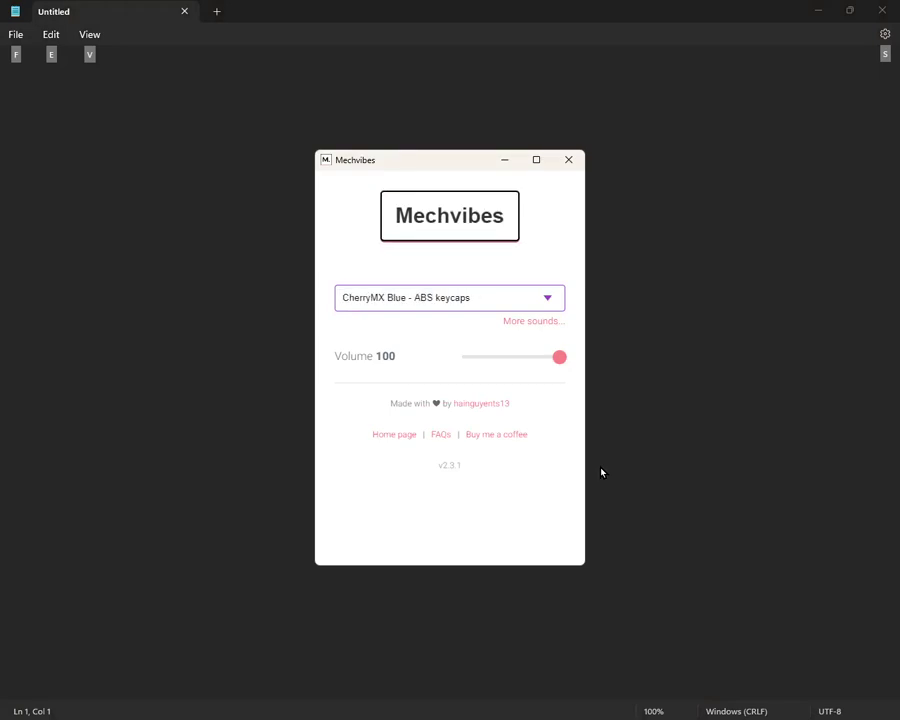
{"action": "key", "text": "alt+Tab"}
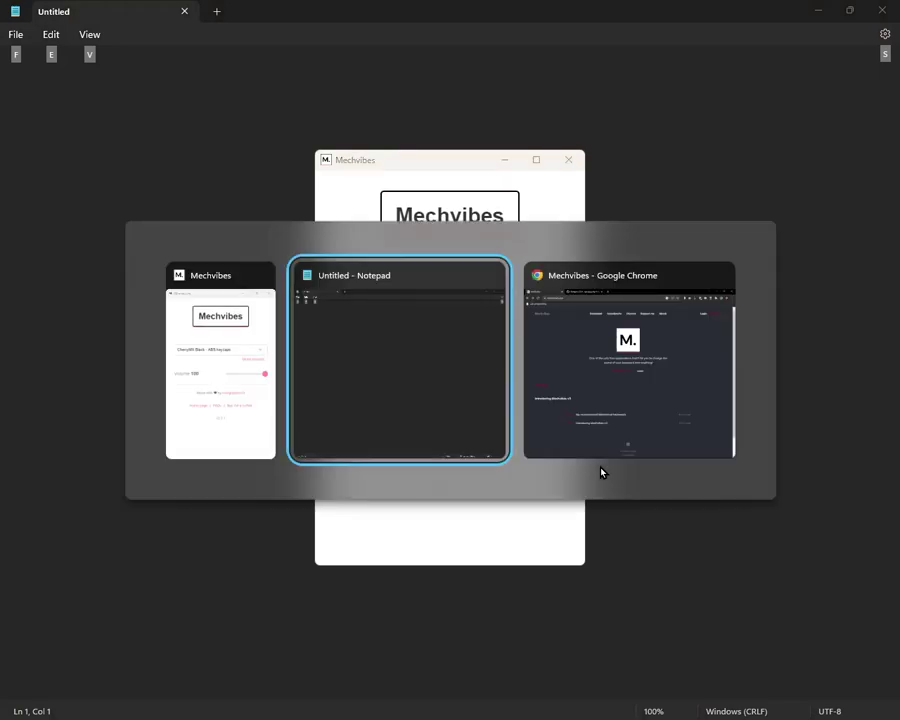
{"action": "key", "text": "alt+Tab"}
{"action": "key", "text": "Up"}
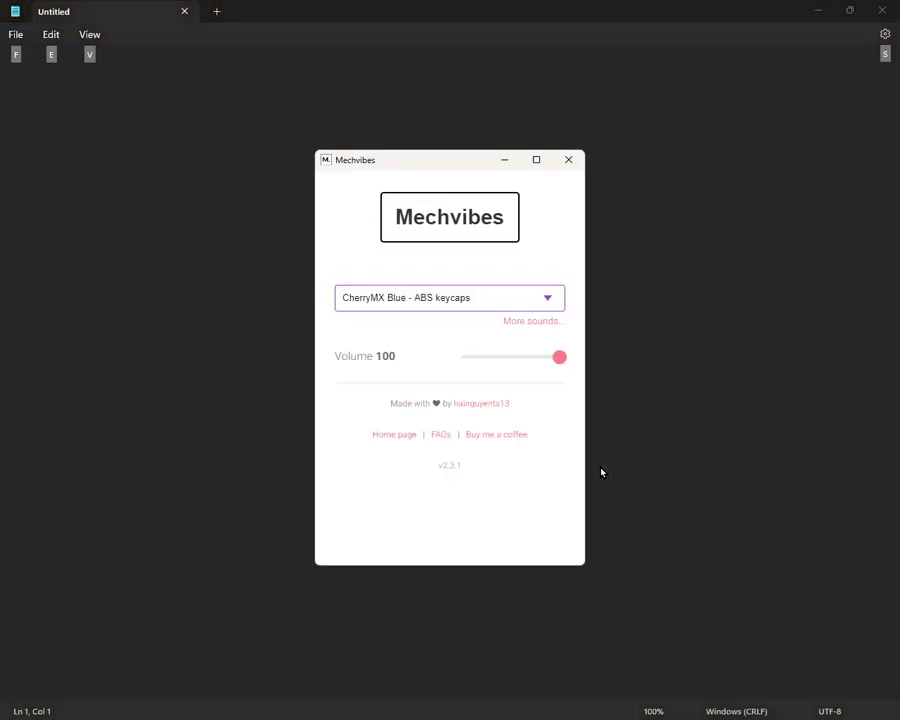
- Go through the following sound packs and set the Mechvibes sound pack to CherryMX Brown - ABS keycaps
{"action": "key", "text": "Down"}
{"action": "key", "text": "Down"}
{"action": "key", "text": "Up"}
{"action": "key", "text": "Down"}
{"action": "key", "text": "Down"}
{"action": "key", "text": "Down"}
{"action": "key", "text": "Down"}
{"action": "key", "text": "Down"}
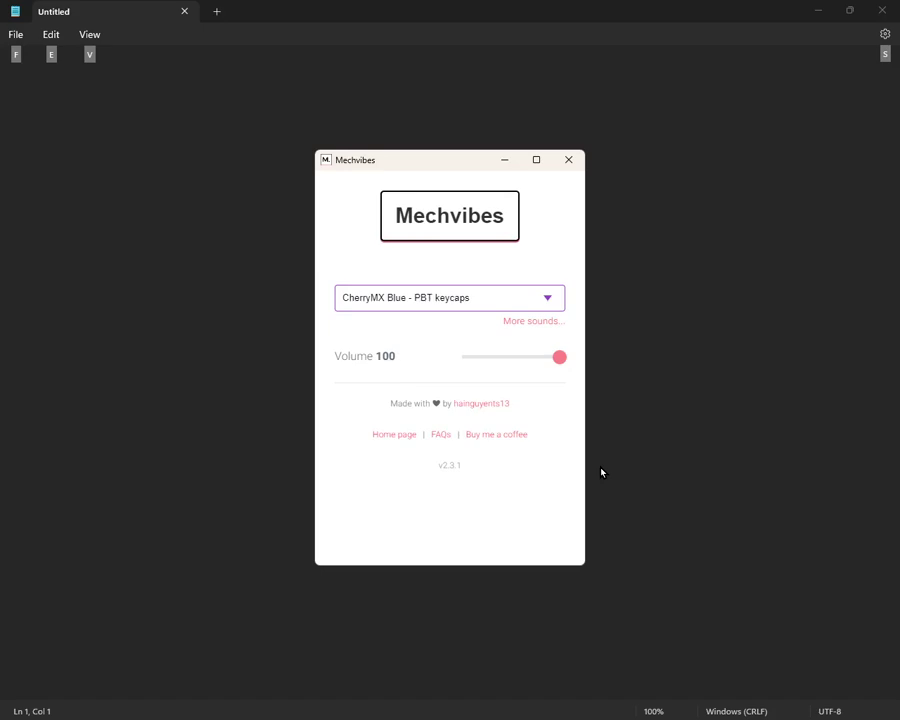
{"action": "key", "text": "Up"}
- Lower the Mechvibes volume to 20
{"action": "key", "text": "Tab"}
{"action": "key", "text": "Left"}
{"action": "key", "text": "Right"}
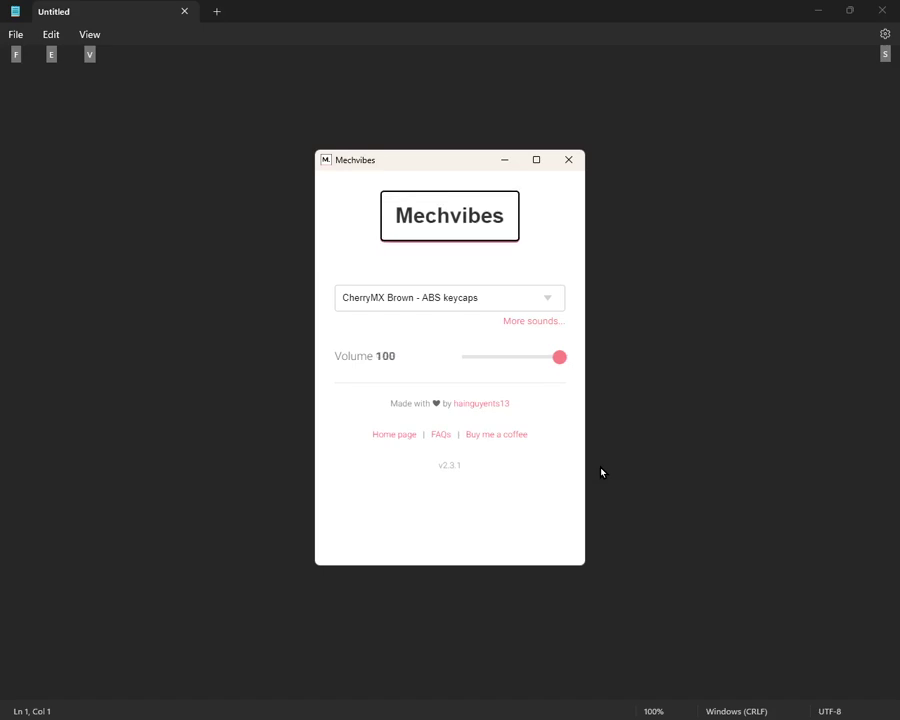
{"action": "key", "text": "Left"}
{"action": "key", "text": "Left"}
{"action": "key", "text": "Left"}
{"action": "key", "text": "Left"}
{"action": "key", "text": "Left"}
{"action": "key", "text": "Left"}
{"action": "key", "text": "Left"}
{"action": "key", "text": "Left"}
{"action": "key", "text": "Left"}
{"action": "key", "text": "Left"}
{"action": "key", "text": "Left"}
{"action": "key", "text": "Left"}
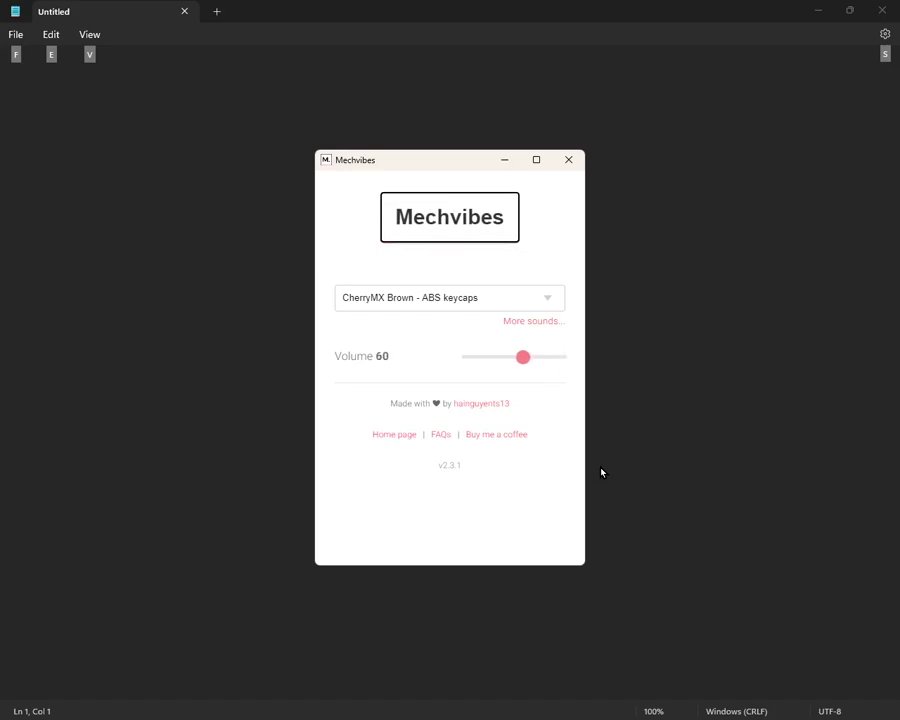
{"action": "key", "text": "Left"}
{"action": "key", "text": "Left"}
{"action": "key", "text": "Left"}
{"action": "key", "text": "Left"}
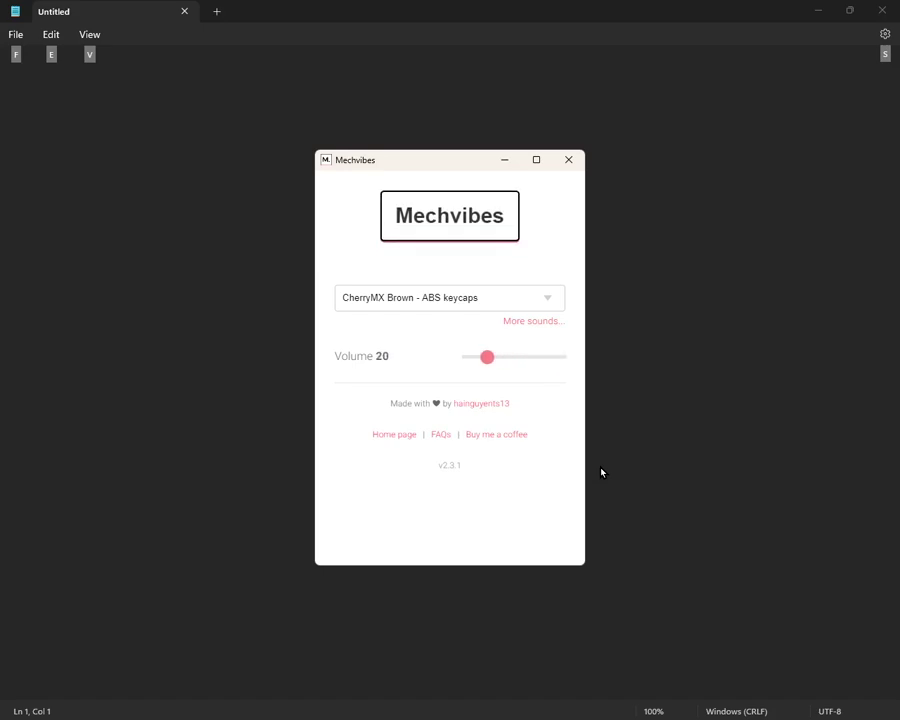
- Return to the sound pack selection and set it to CherryMX Blue - PBT keycaps
{"action": "key", "text": "Tab"}
{"action": "key", "text": "Tab"}
{"action": "key", "text": "Tab"}
{"action": "key", "text": "Tab"}
{"action": "key", "text": "Tab"}
{"action": "key", "text": "Tab"}
{"action": "key", "text": "shift+Tab"}
{"action": "key", "text": "Down"}
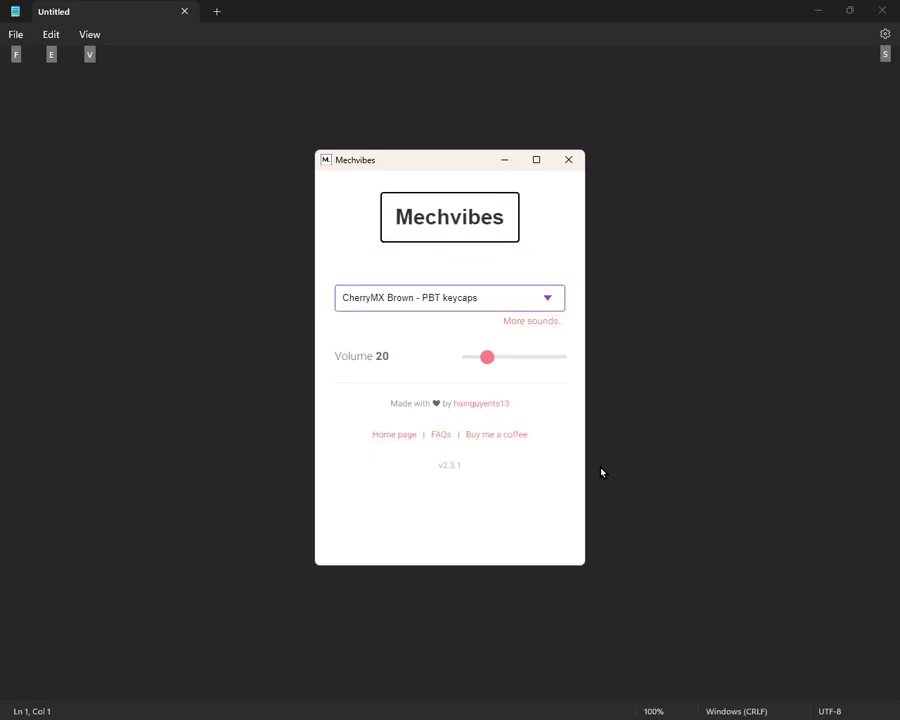
{"action": "key", "text": "Up"}
{"action": "key", "text": "Up"}
- Open the page with more sounds from Mechvibes, look through its links and open the Custom Soundpacks spreadsheet
{"action": "key", "text": "Tab"}
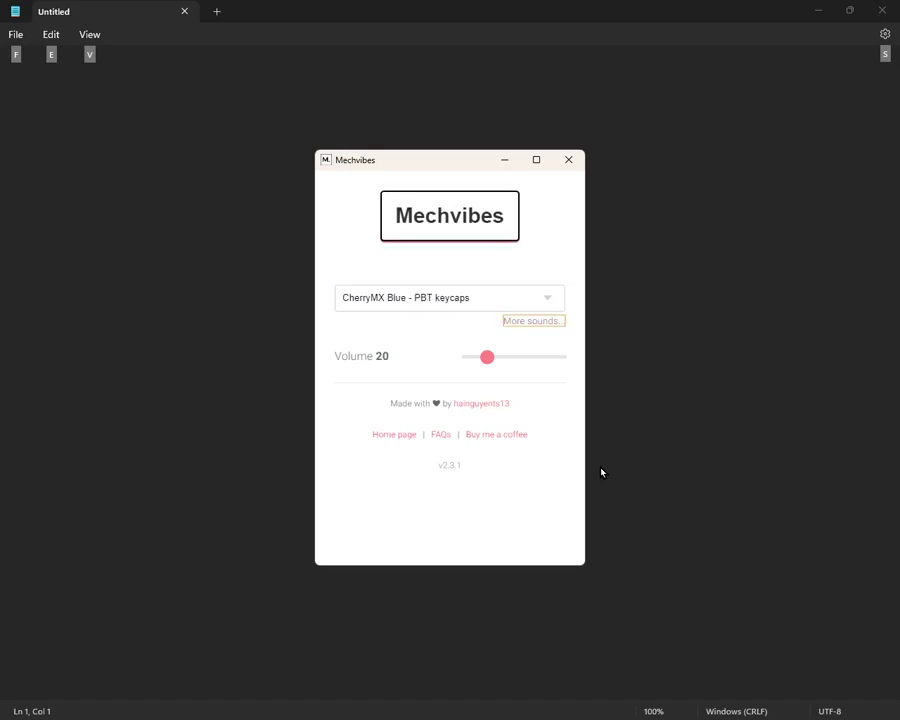
{"action": "key", "text": "Return"}
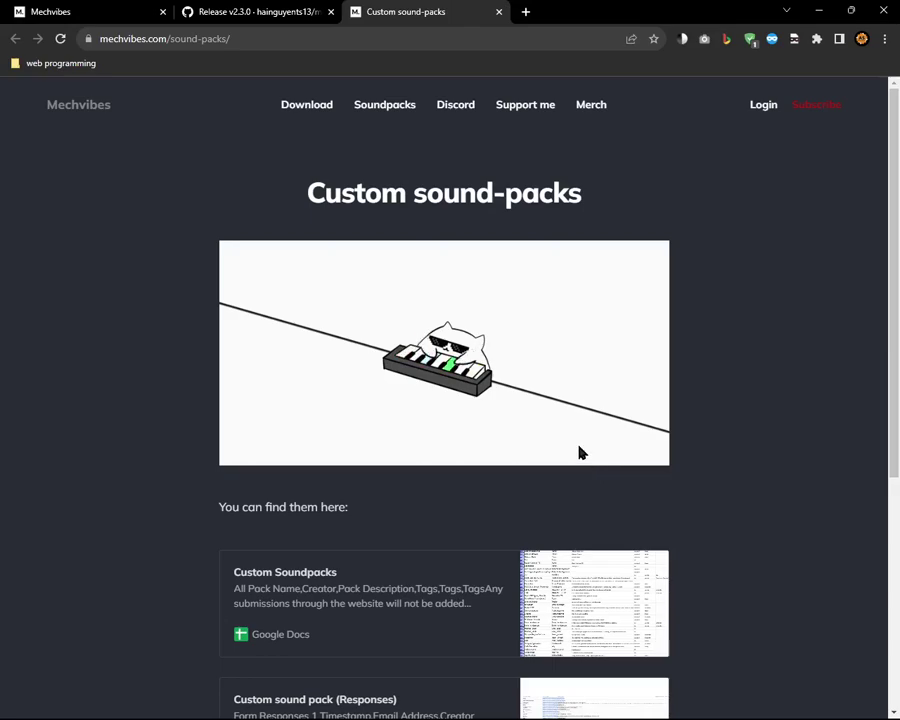
{"action": "scroll", "coordinate": [416, 411], "scroll_direction": "down", "scroll_amount": 3}
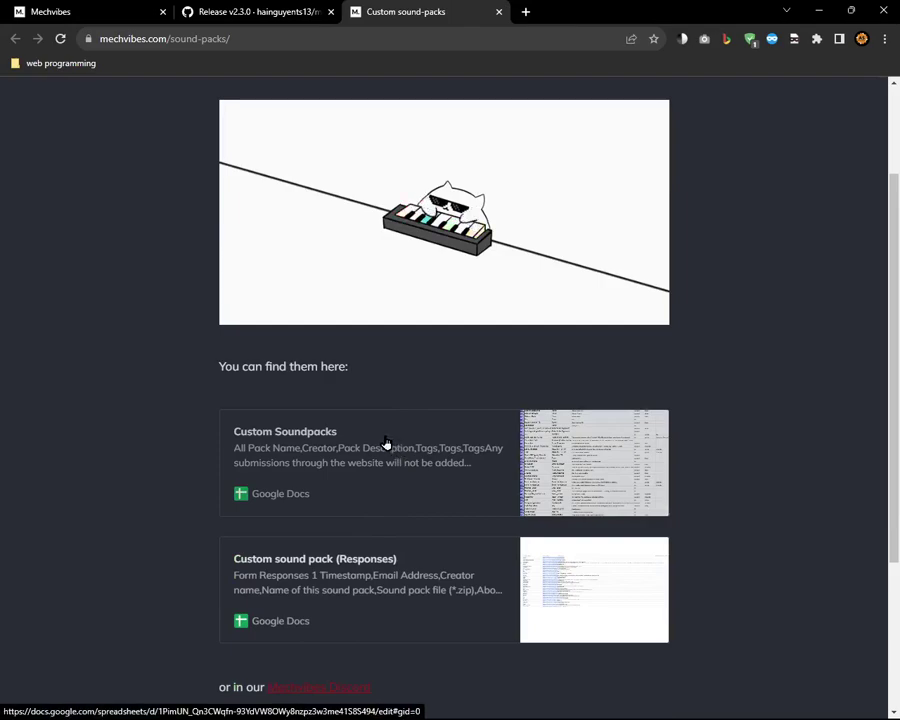
{"action": "scroll", "coordinate": [387, 443], "scroll_direction": "down", "scroll_amount": 3}
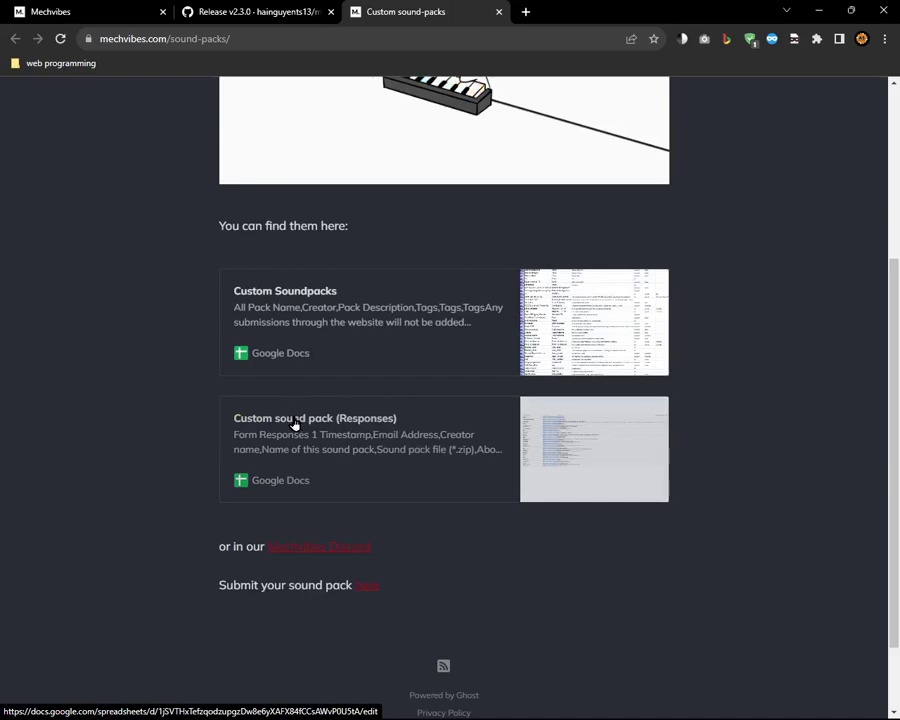
{"action": "scroll", "coordinate": [305, 467], "scroll_direction": "down", "scroll_amount": 2}
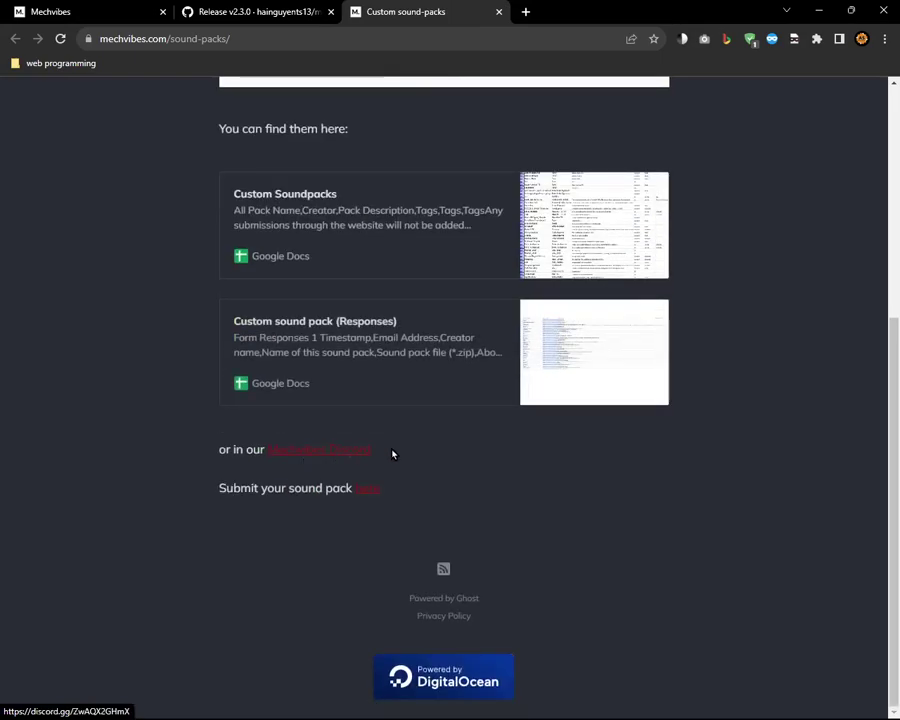
{"action": "scroll", "coordinate": [418, 570], "scroll_direction": "up", "scroll_amount": 2}
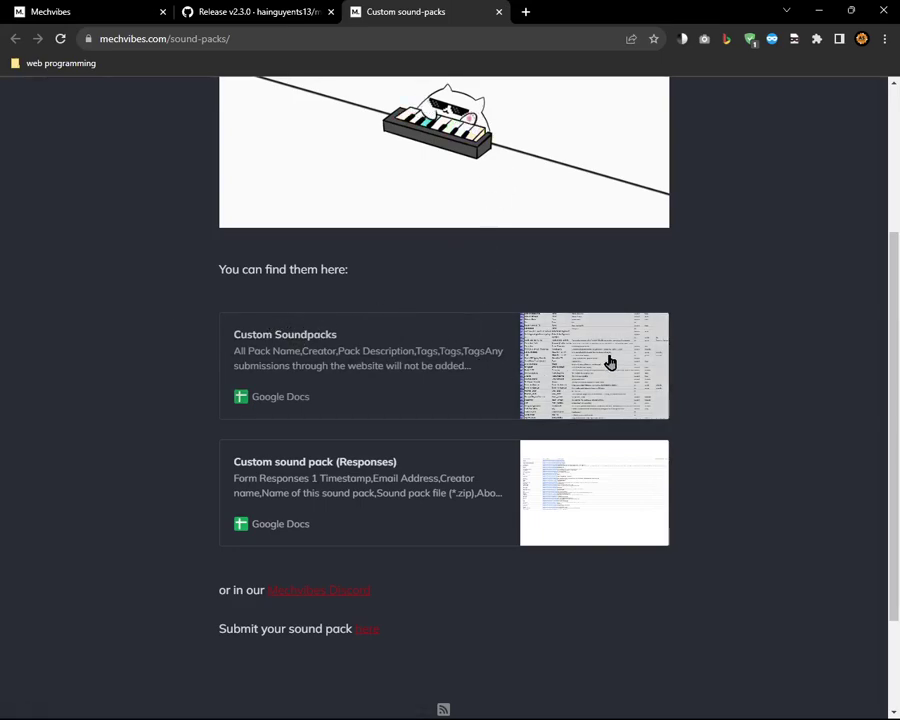
{"action": "left_click", "coordinate": [579, 342]}
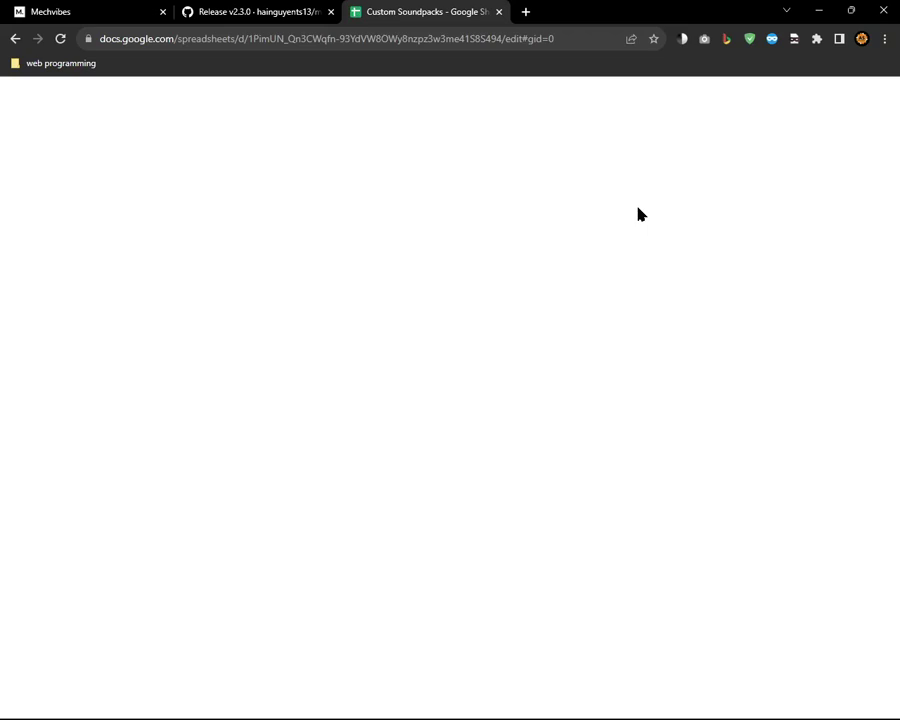
- Leave and close the Custom Soundpacks spreadsheet, and open the Soundpacks page from the Mechvibes home page
{"action": "key", "text": "ctrl+Tab"}
{"action": "key", "text": "ctrl+Tab"}
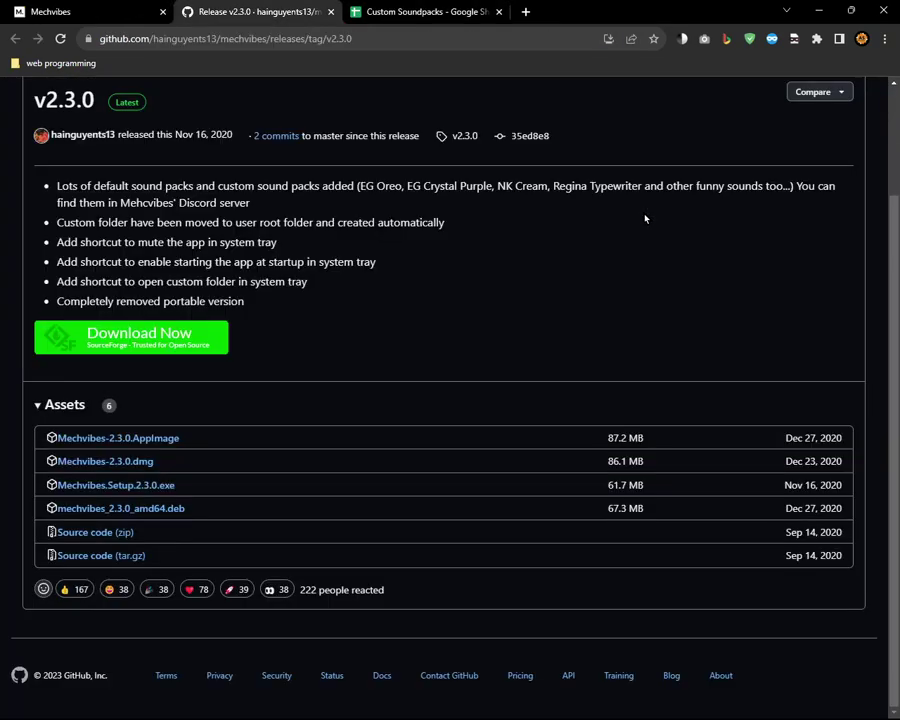
{"action": "key", "text": "ctrl+Tab"}
{"action": "key", "text": "ctrl+shift+Tab"}
{"action": "key", "text": "ctrl+shift+Tab"}
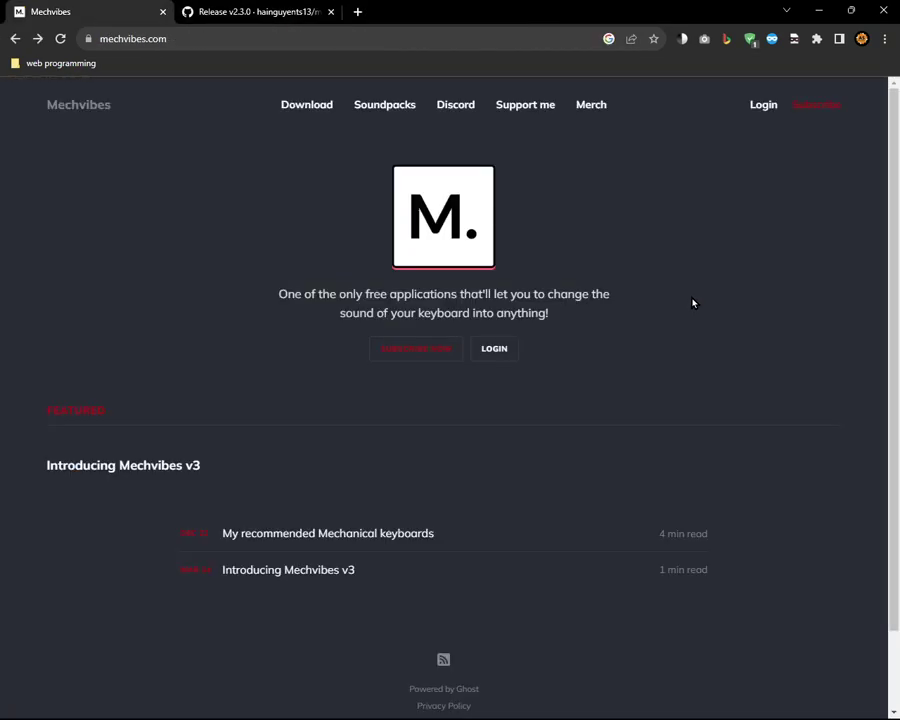
{"action": "key", "text": "shift+Tab"}
{"action": "key", "text": "shift+Tab"}
{"action": "key", "text": "shift+Tab"}
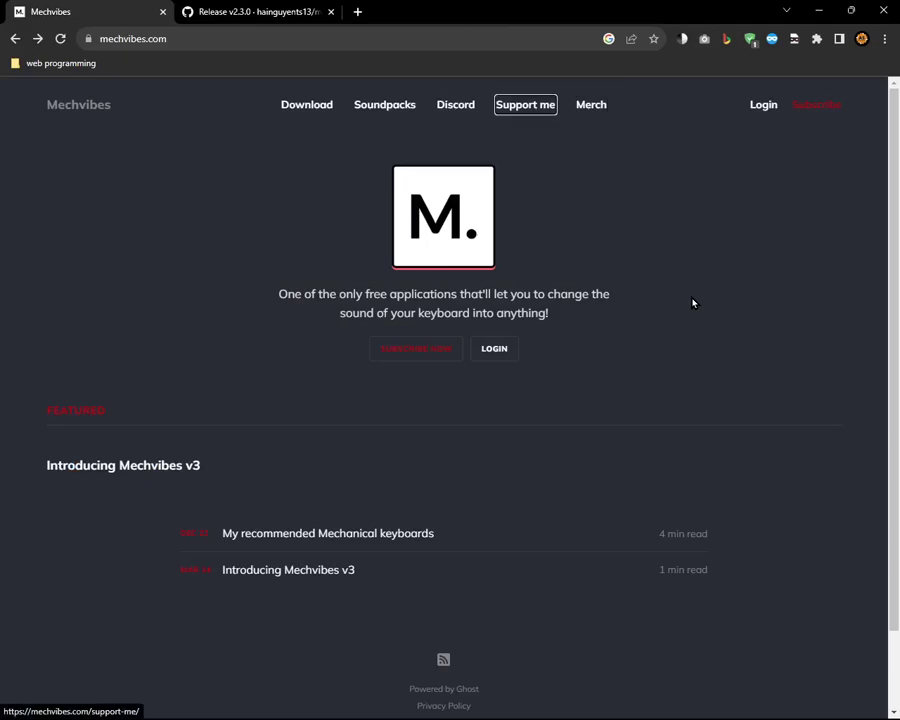
{"action": "key", "text": "shift+Tab"}
{"action": "key", "text": "Return"}
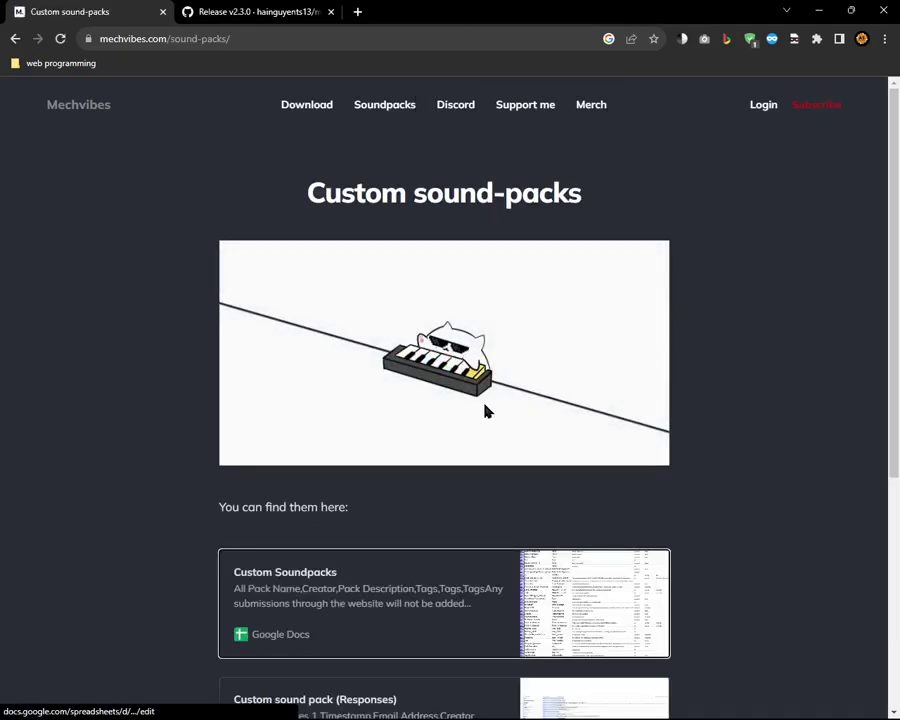
- Look through the Custom sound-packs page and open its Custom Soundpacks spreadsheet again
{"action": "scroll", "coordinate": [374, 474], "scroll_direction": "down", "scroll_amount": 2}
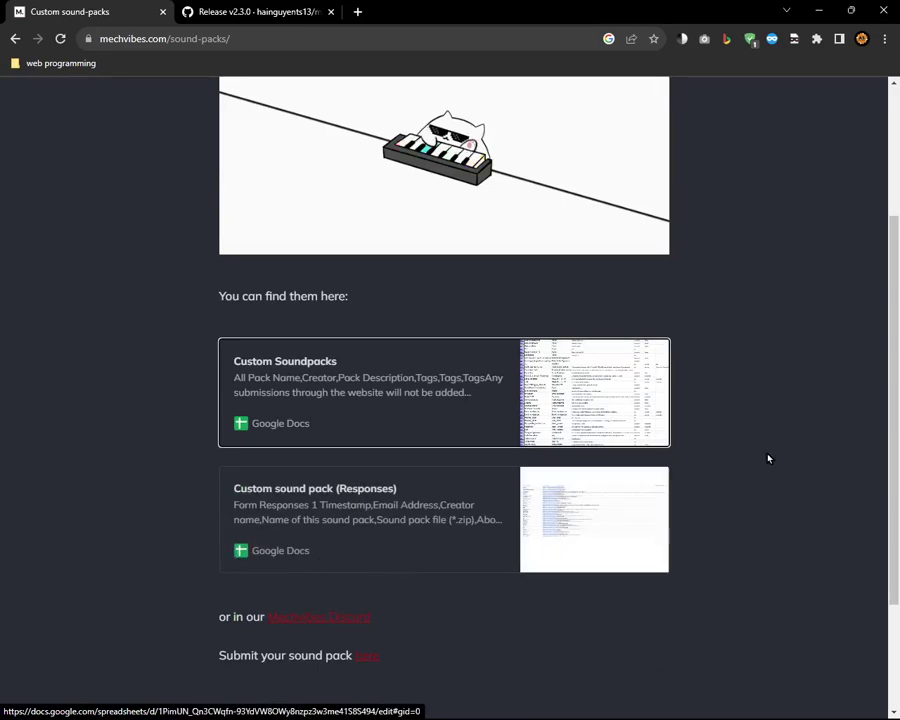
{"action": "scroll", "coordinate": [641, 332], "scroll_direction": "up", "scroll_amount": 2}
{"action": "left_click", "coordinate": [540, 343]}
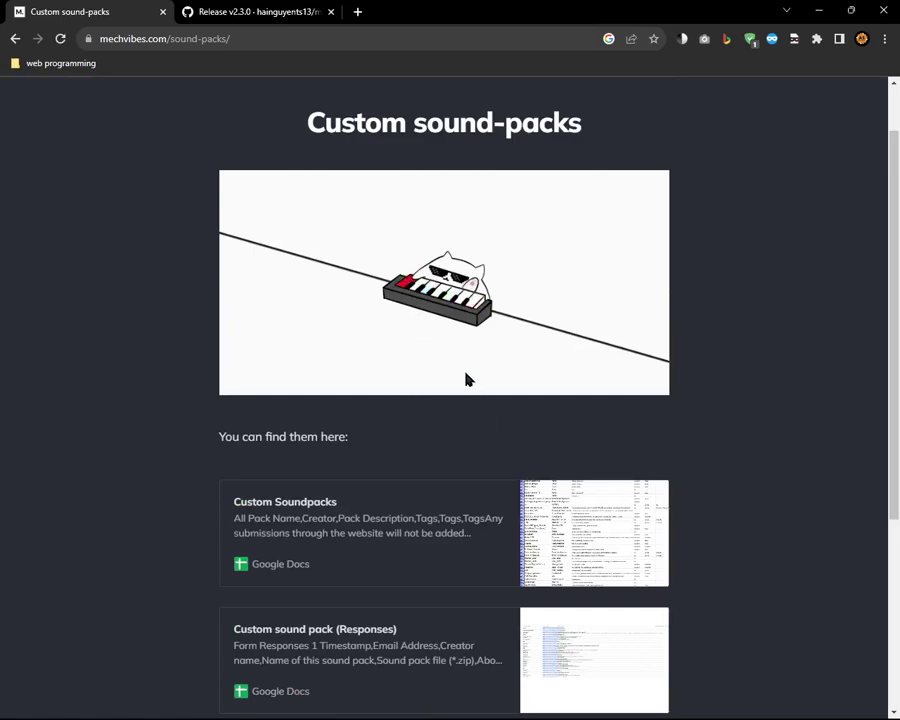
{"action": "scroll", "coordinate": [66, 216], "scroll_direction": "up", "scroll_amount": 1}
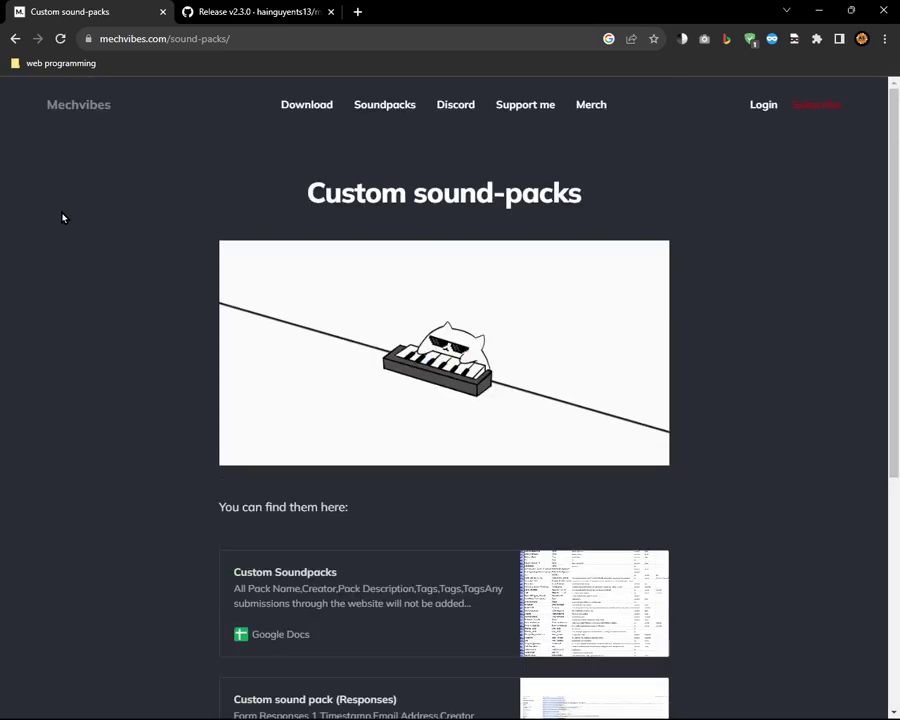
{"action": "left_click_drag", "start_coordinate": [464, 215], "coordinate": [400, 289]}
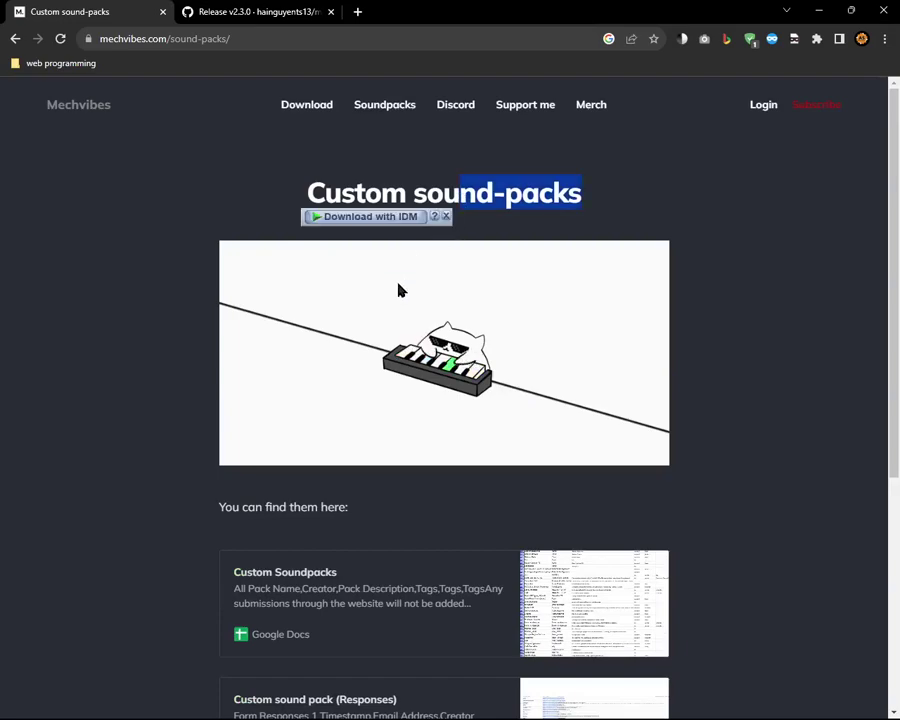
{"action": "scroll", "coordinate": [389, 387], "scroll_direction": "down", "scroll_amount": 2}
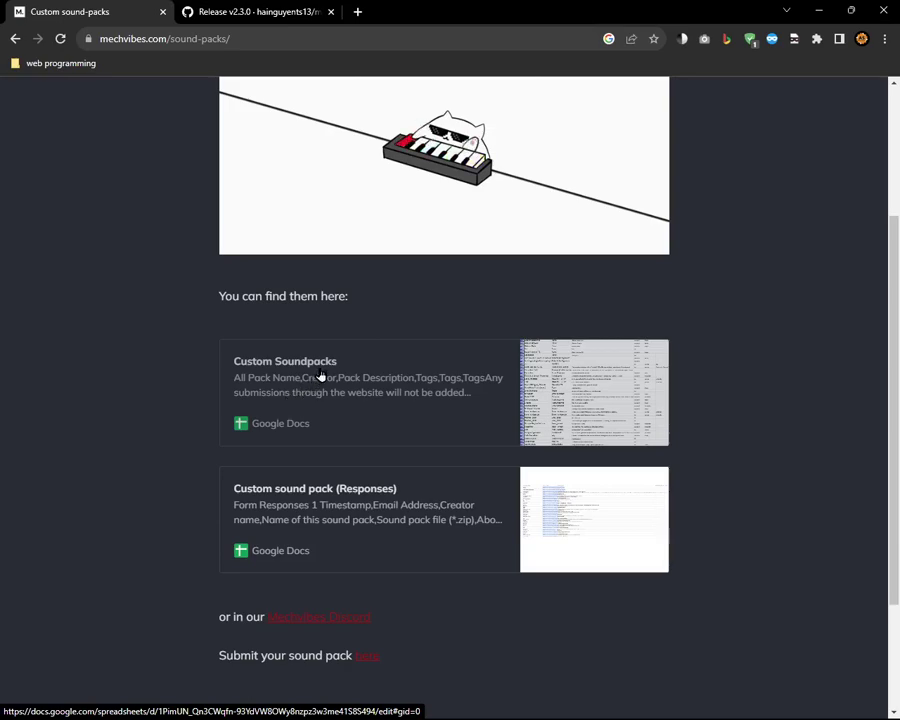
{"action": "left_click", "coordinate": [488, 362]}
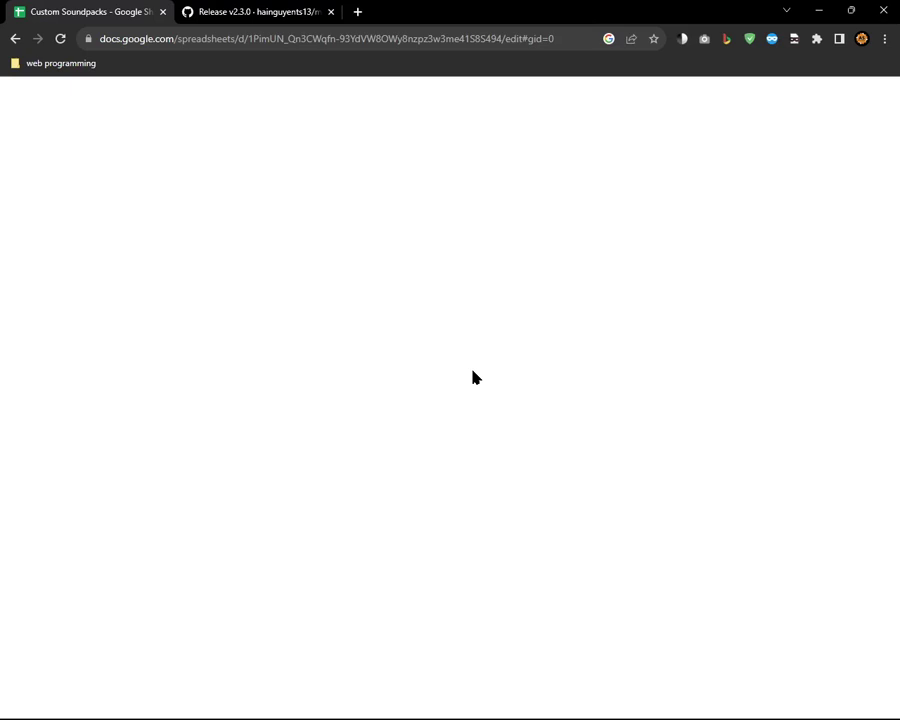
- Close the blank Custom Soundpacks spreadsheet and the GitHub release page
{"action": "key", "text": "ctrl+Tab"}
{"action": "key", "text": "ctrl+shift+Tab"}
{"action": "left_click", "coordinate": [387, 39]}
{"action": "left_click", "coordinate": [386, 50]}
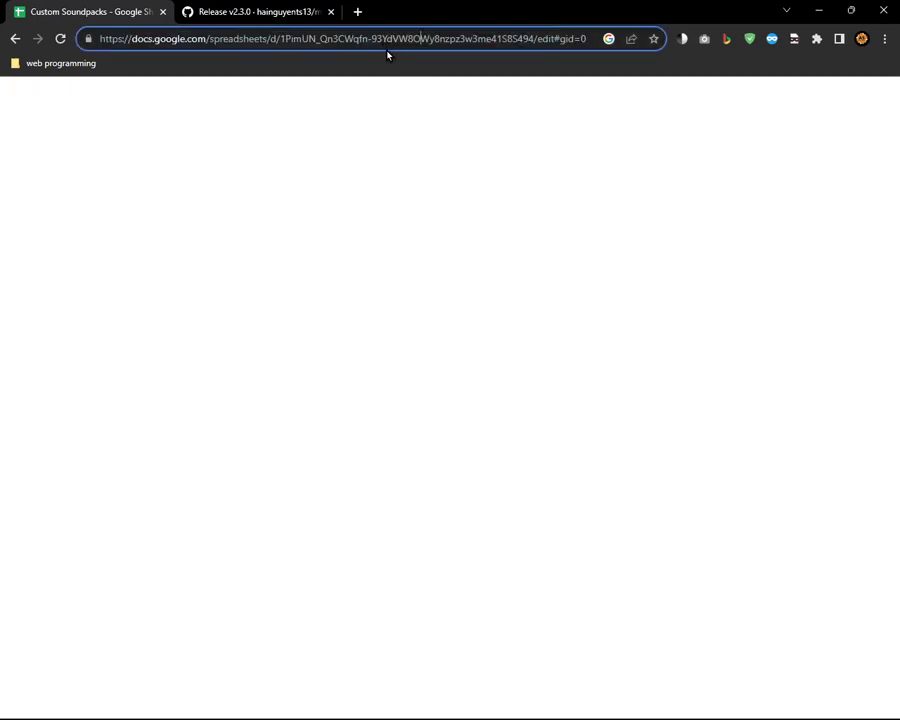
{"action": "right_click", "coordinate": [386, 52]}
{"action": "key", "text": "Escape"}
{"action": "key", "text": "ctrl+w"}
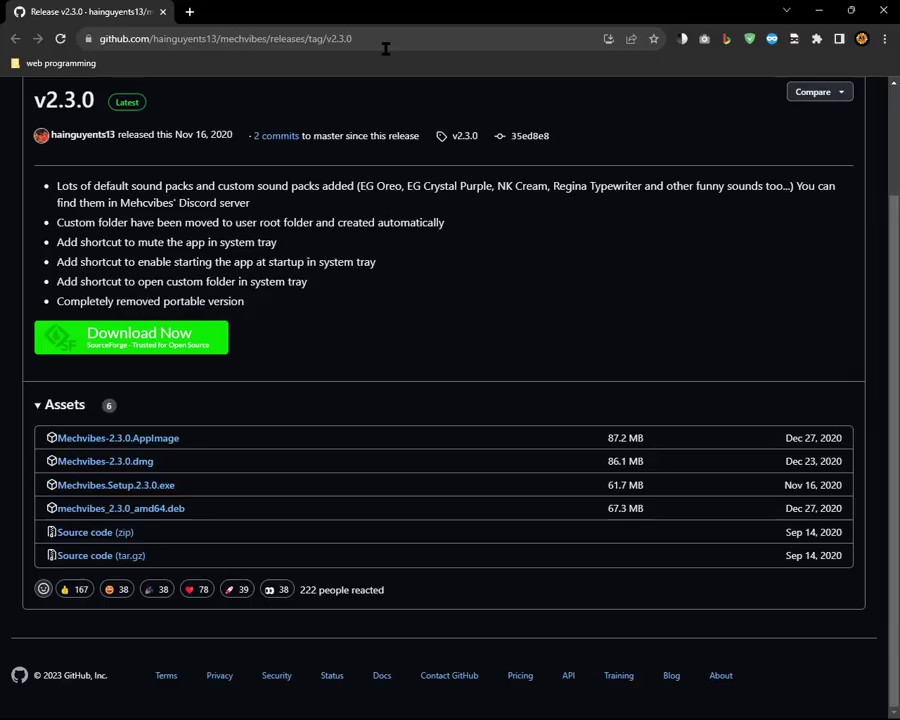
{"action": "key", "text": "ctrl+w"}
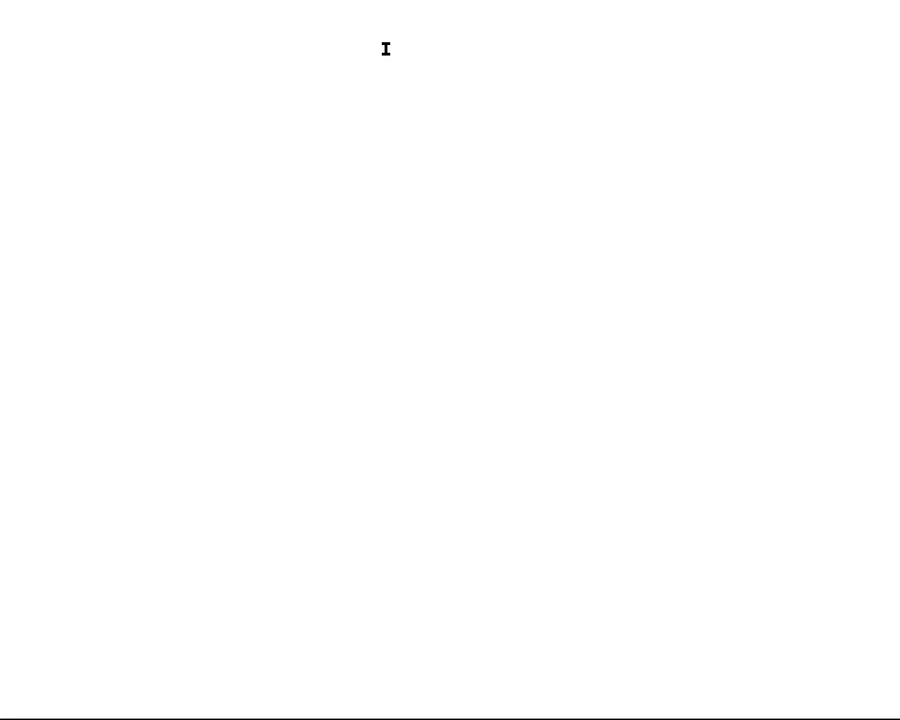
- Open the Mechvibes Discord server invitation in the browser
{"action": "key", "text": "Tab"}
{"action": "key", "text": "Tab"}
{"action": "key", "text": "Return"}
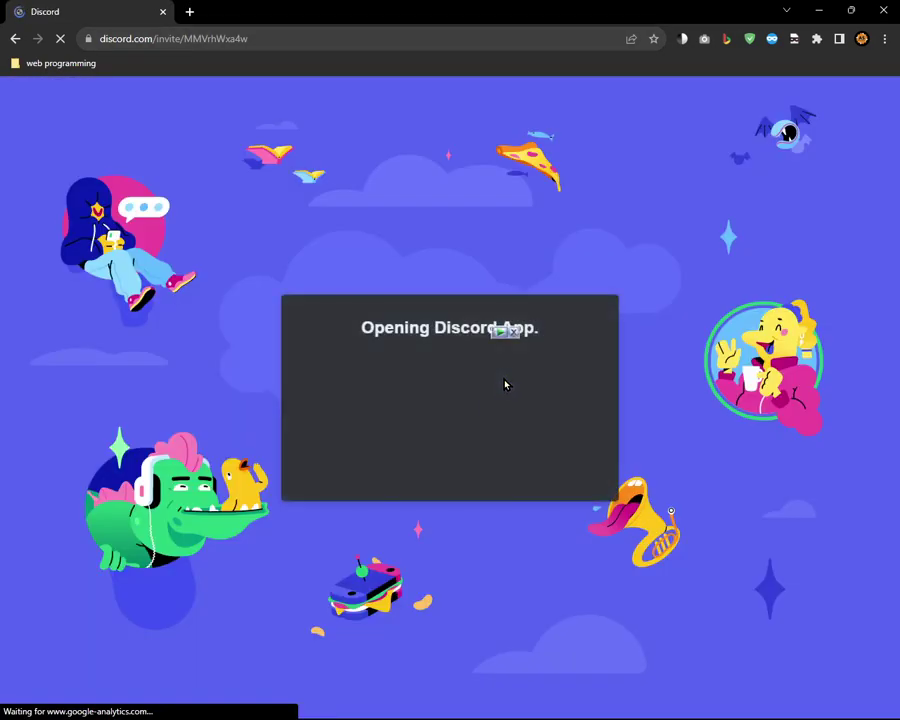
- Try to join the Mechvibes Discord server with the saved e-mail as username, and dismiss the image verification challenge
{"action": "key", "text": "Down"}
{"action": "key", "text": "Down"}
{"action": "key", "text": "Return"}
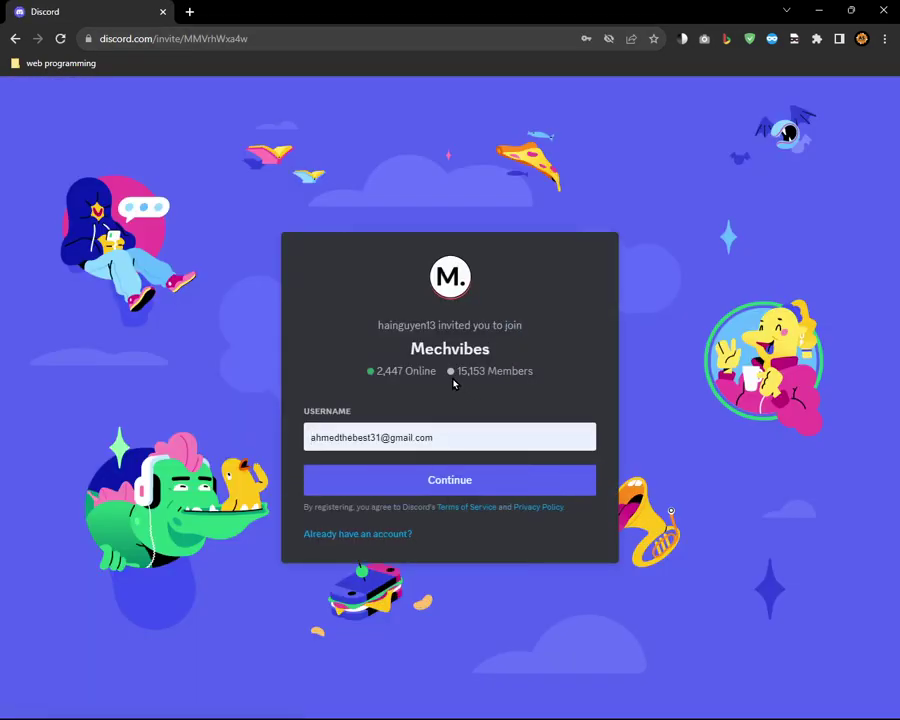
{"action": "key", "text": "End"}
{"action": "key", "text": "Return"}
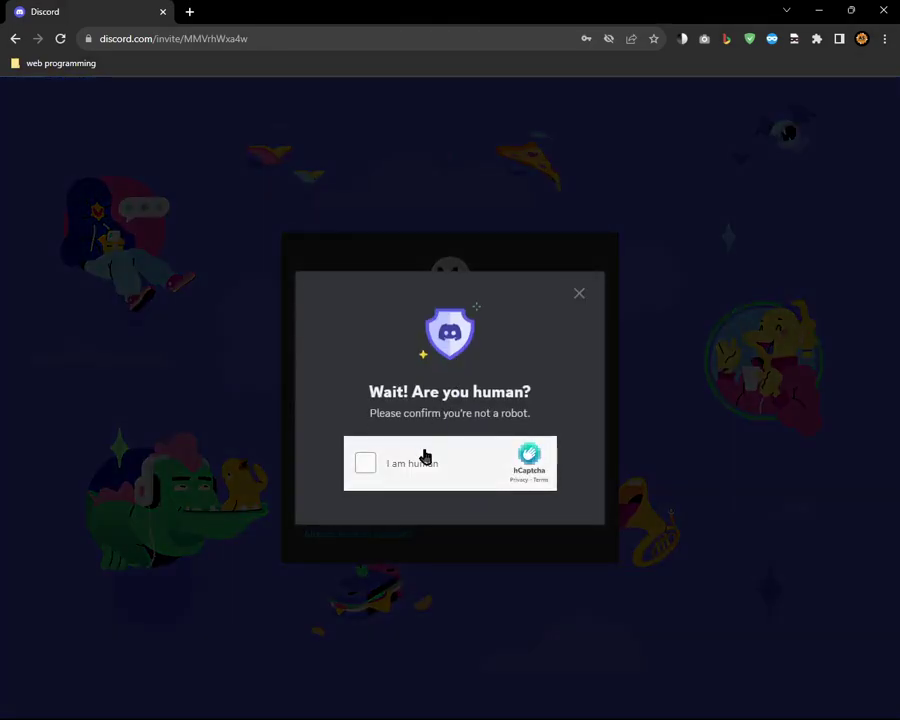
{"action": "left_click", "coordinate": [454, 472]}
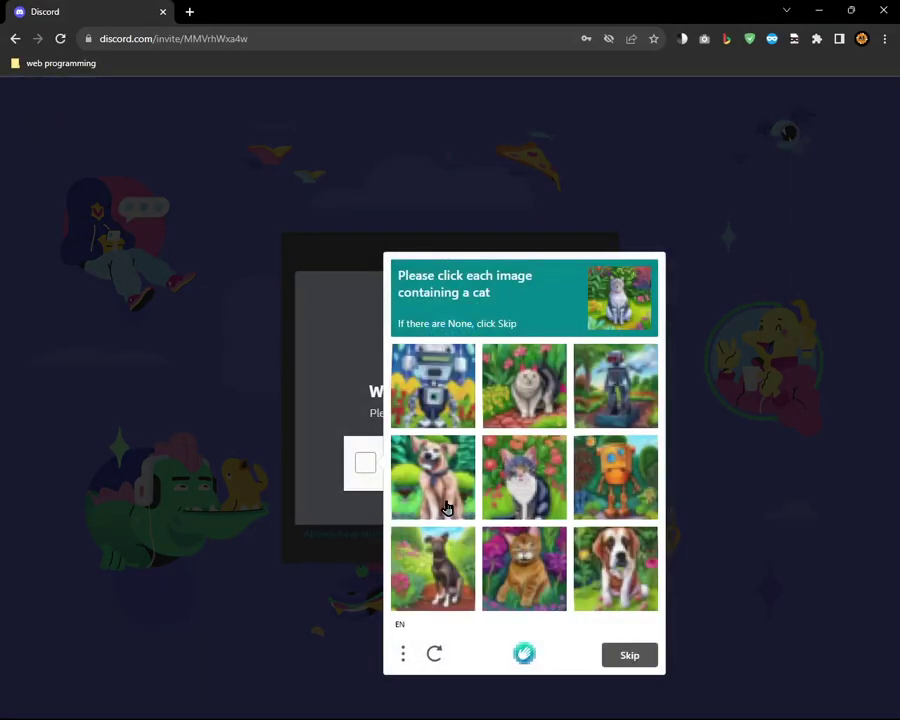
{"action": "key", "text": "Escape"}
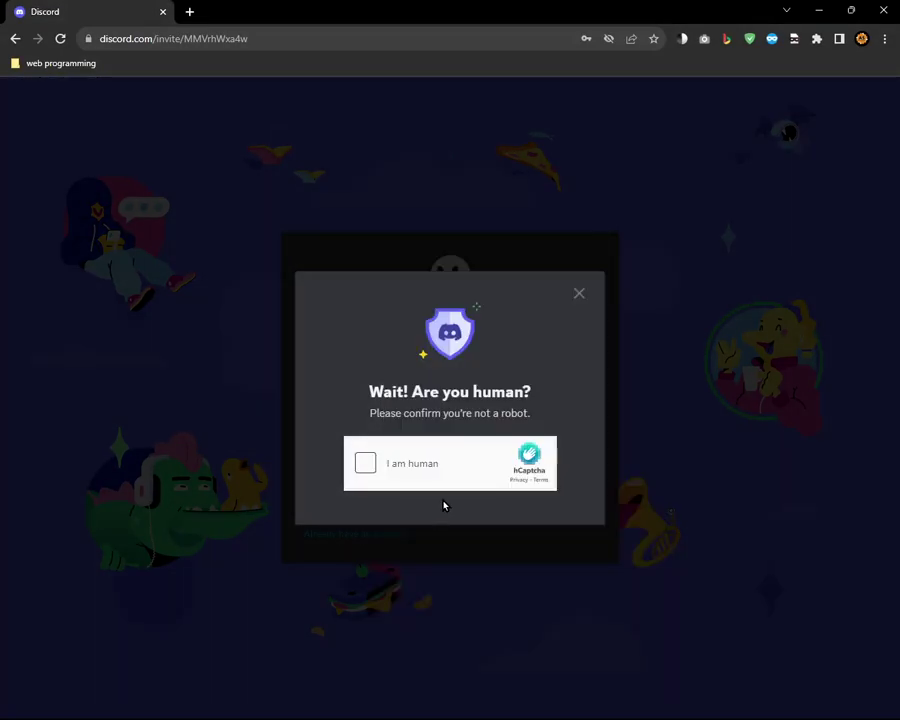
- Switch back to Mechvibes by searching Windows for "mech", and set its volume to 0
{"action": "key", "text": "alt+Tab"}
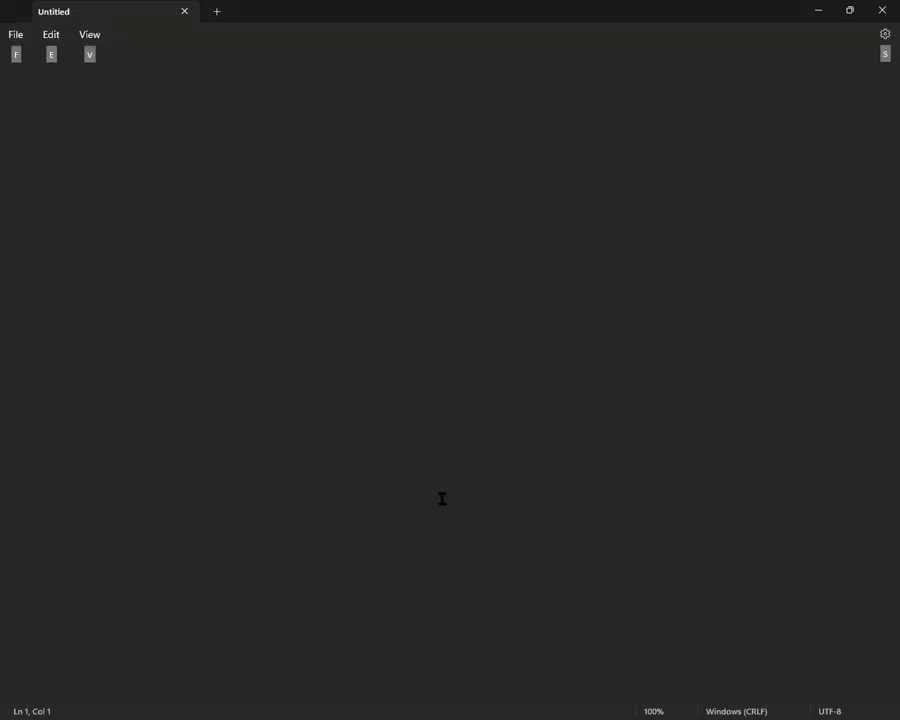
{"action": "key", "text": "alt+Tab"}
{"action": "key", "text": "alt+Tab"}
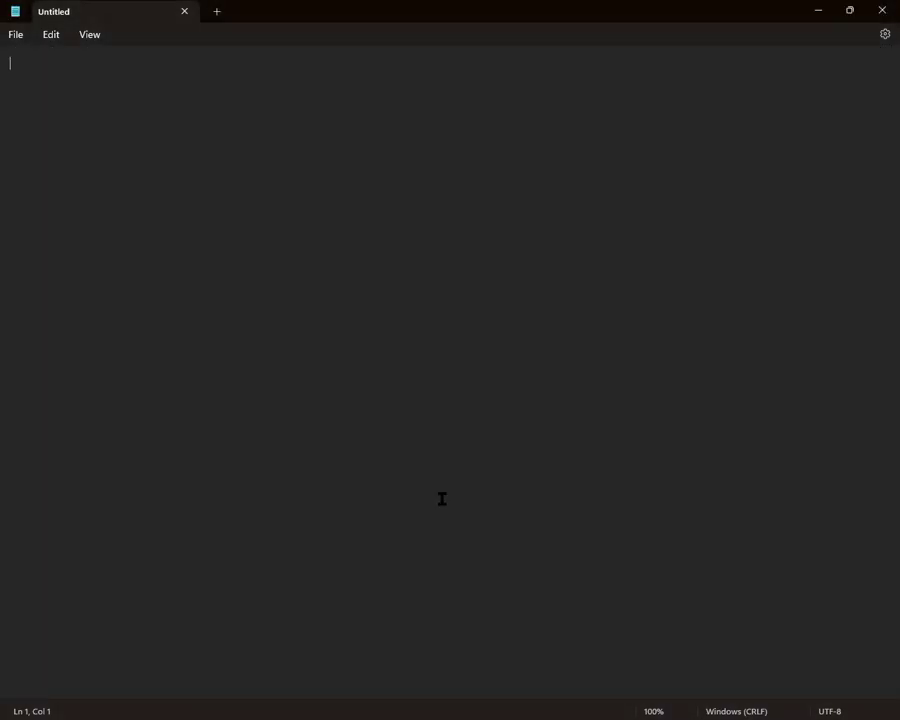
{"action": "key", "text": "super"}
{"action": "type", "text": "meck"}
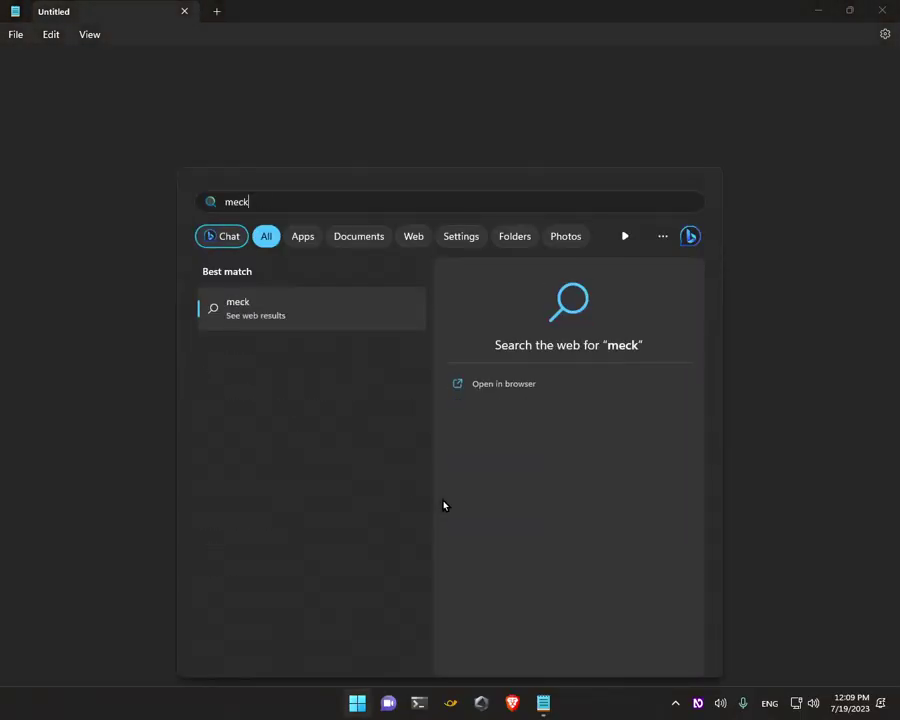
{"action": "key", "text": "BackSpace"}
{"action": "type", "text": "h"}
{"action": "key", "text": "Return"}
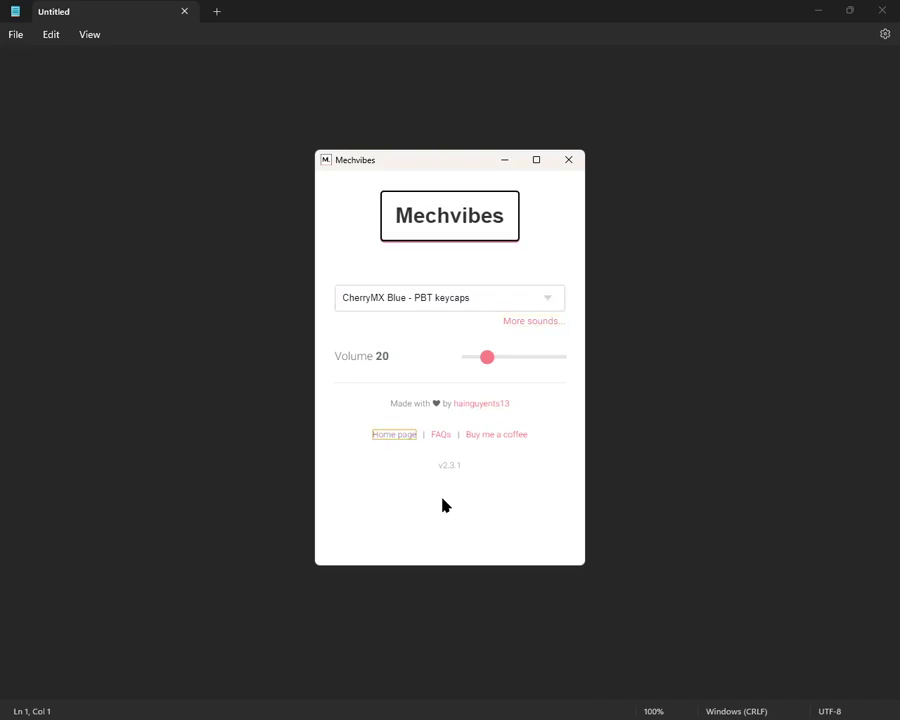
{"action": "key", "text": "shift+Tab"}
{"action": "key", "text": "Home"}
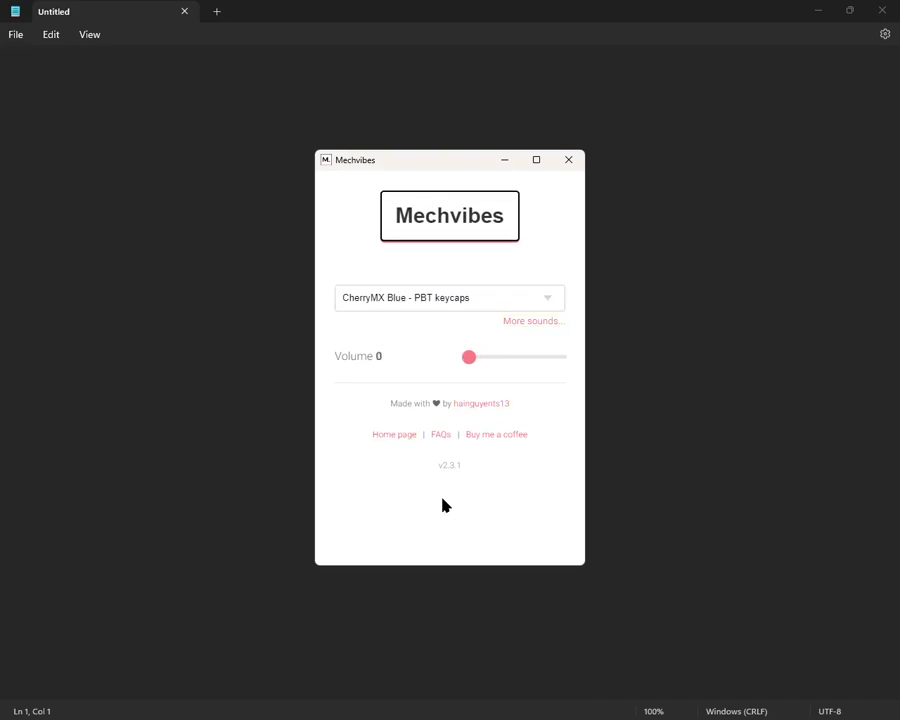
- Show the desktop and bring the Mechvibes window back up through its hidden system tray icon
{"action": "key", "text": "super+d"}
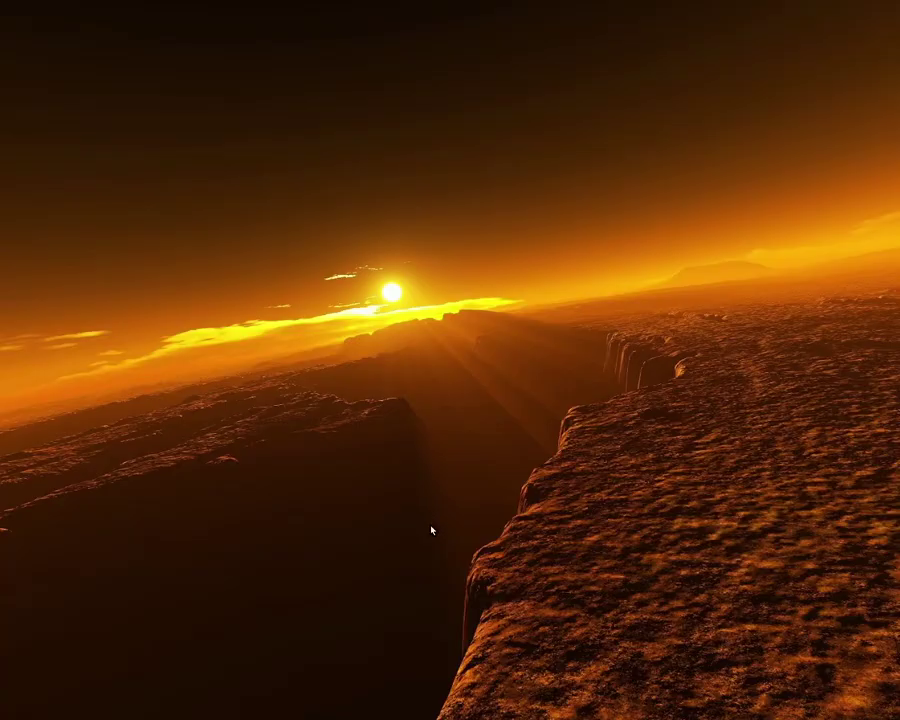
{"action": "mouse_move", "coordinate": [605, 690]}
{"action": "key", "text": "Left"}
{"action": "key", "text": "super+r"}
{"action": "type", "text": "wt"}
{"action": "key", "text": "Return"}
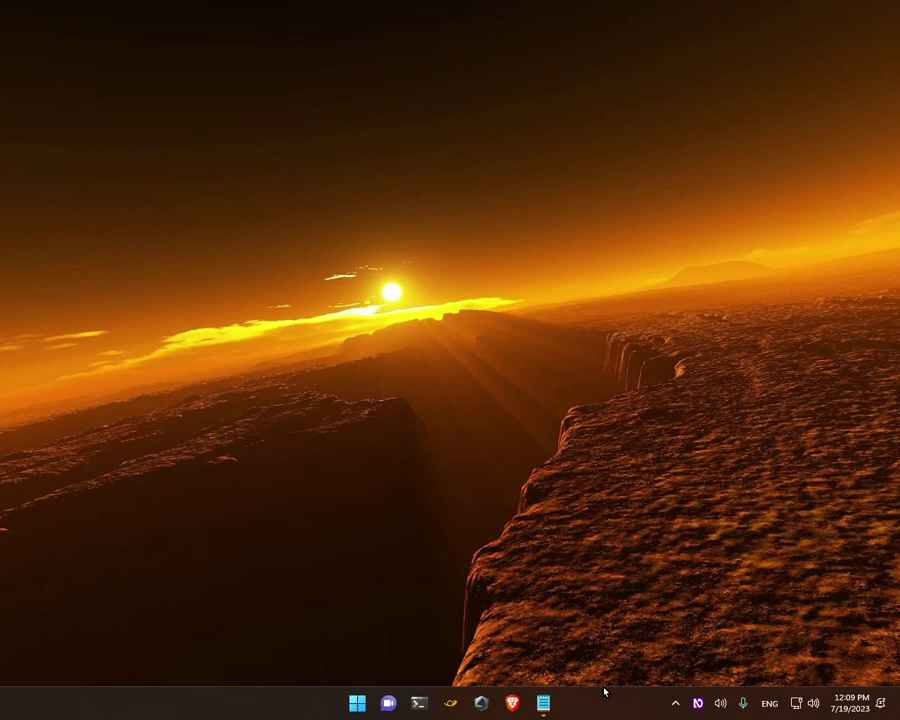
{"action": "key", "text": "super+b"}
{"action": "key", "text": "Return"}
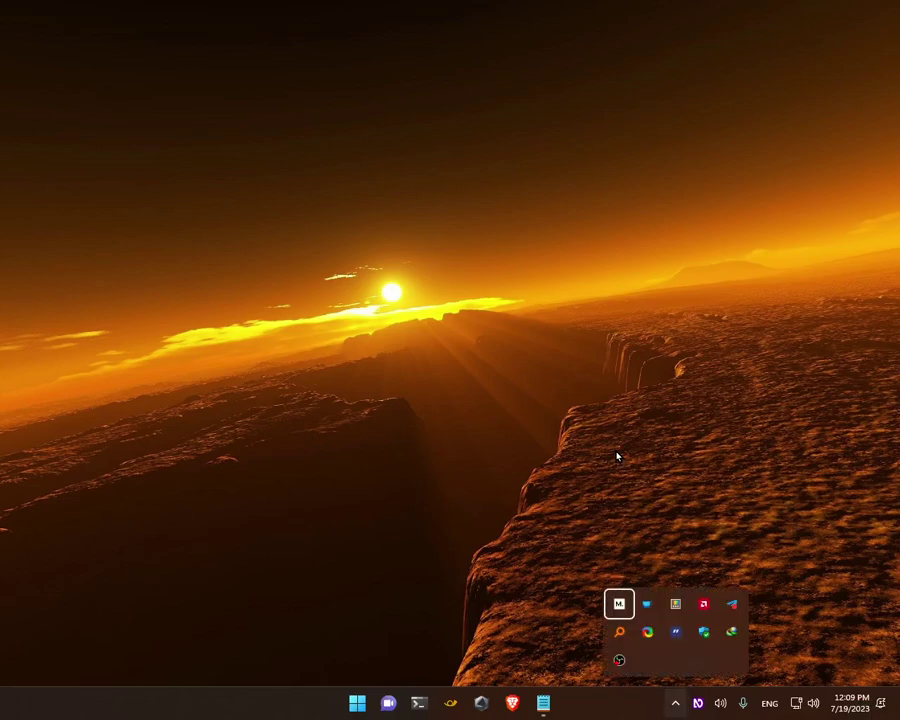
{"action": "key", "text": "Left"}
{"action": "right_click", "coordinate": [620, 605]}
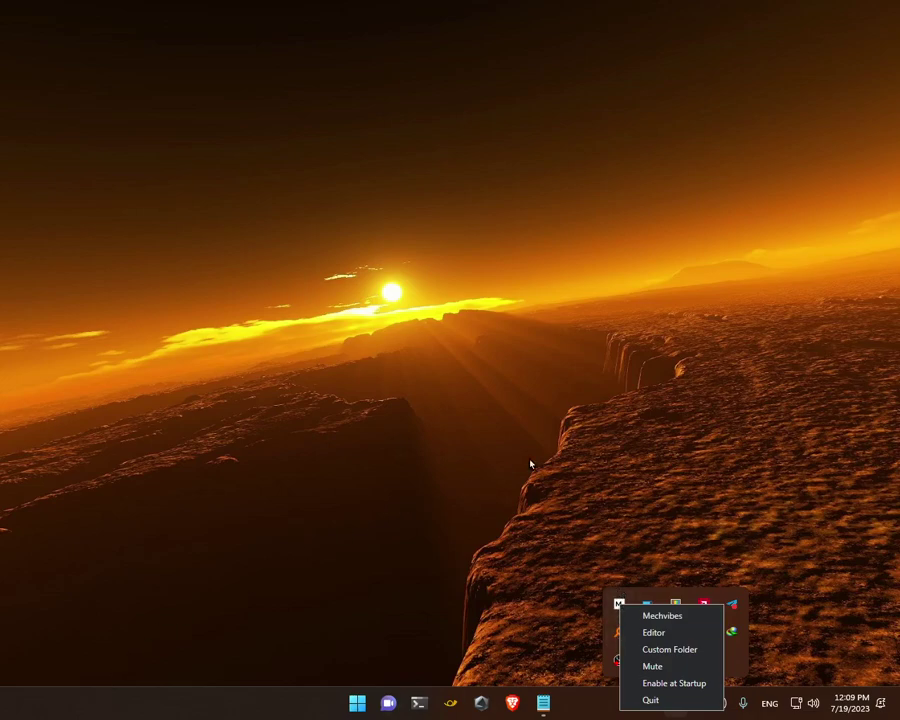
{"action": "left_click", "coordinate": [628, 616]}
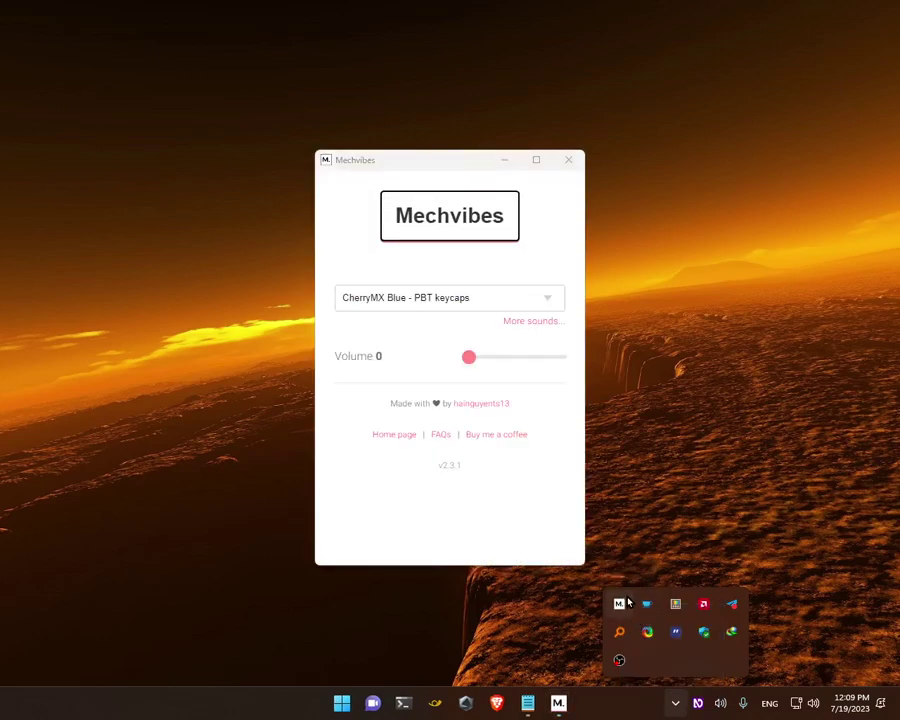
- Open the Mechvibes sound pack Editor, view its "How to?" page in the browser and close that page
{"action": "right_click", "coordinate": [622, 602]}
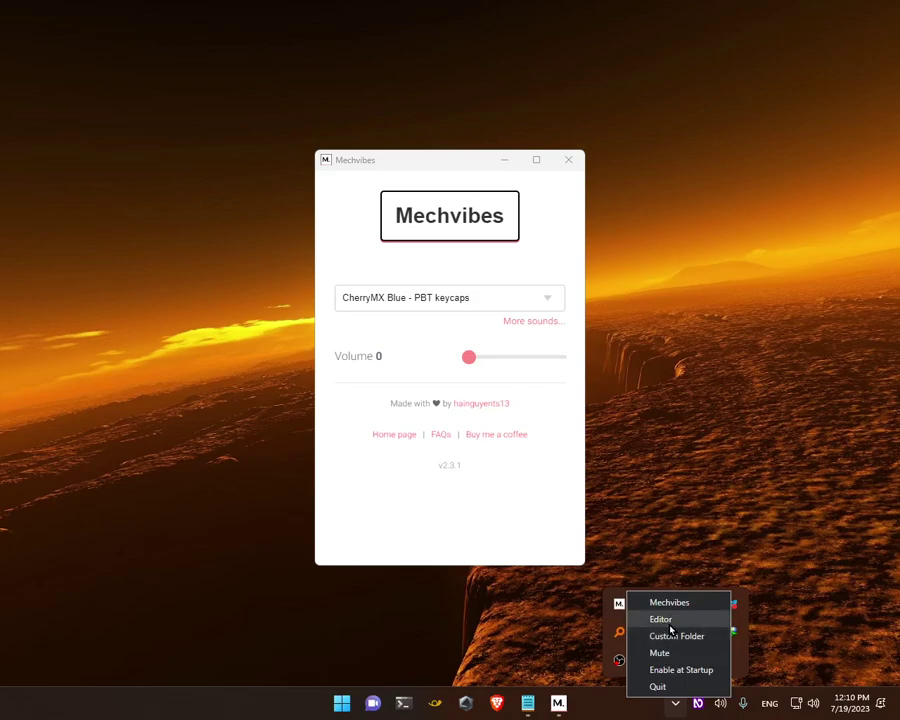
{"action": "left_click", "coordinate": [670, 624]}
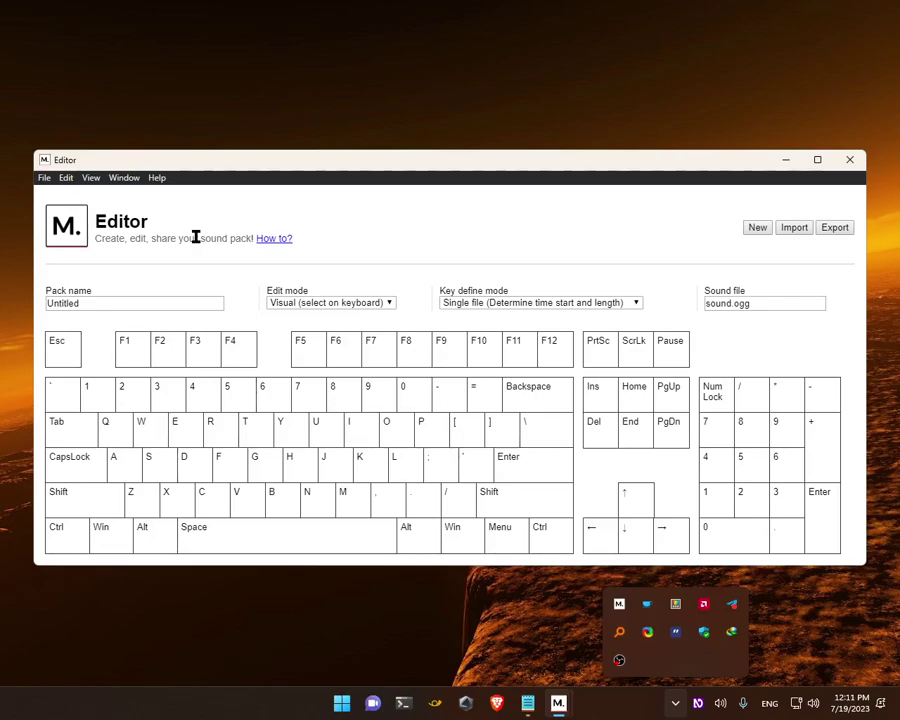
{"action": "key", "text": "Tab"}
{"action": "key", "text": "Return"}
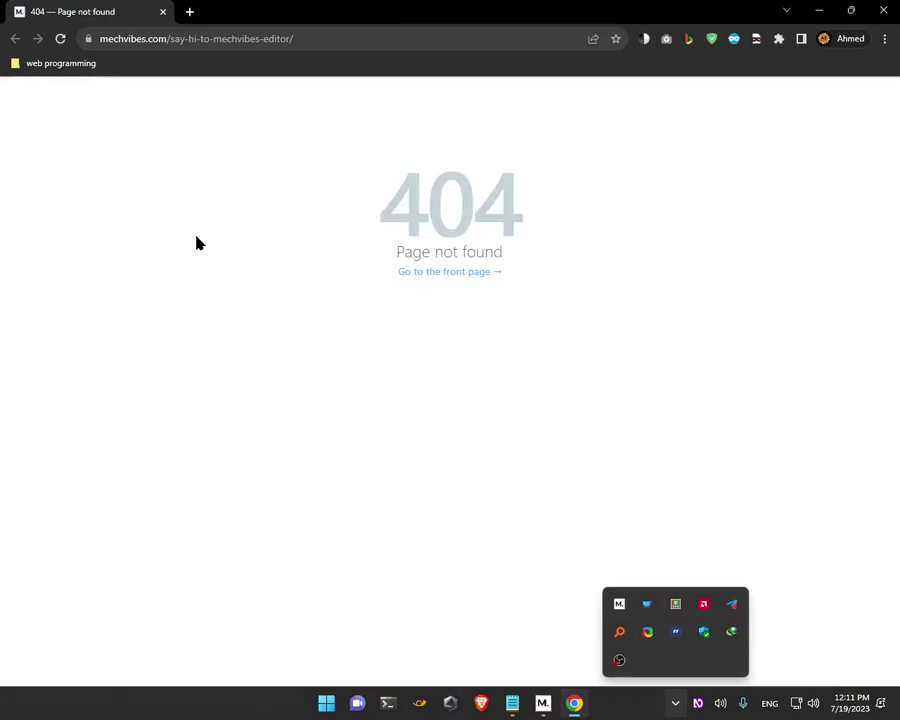
{"action": "key", "text": "ctrl+w"}
- Name the sound pack "مهلبية بالمكسرات" in the Editor, using the Arabic keyboard layout
{"action": "key", "text": "Tab"}
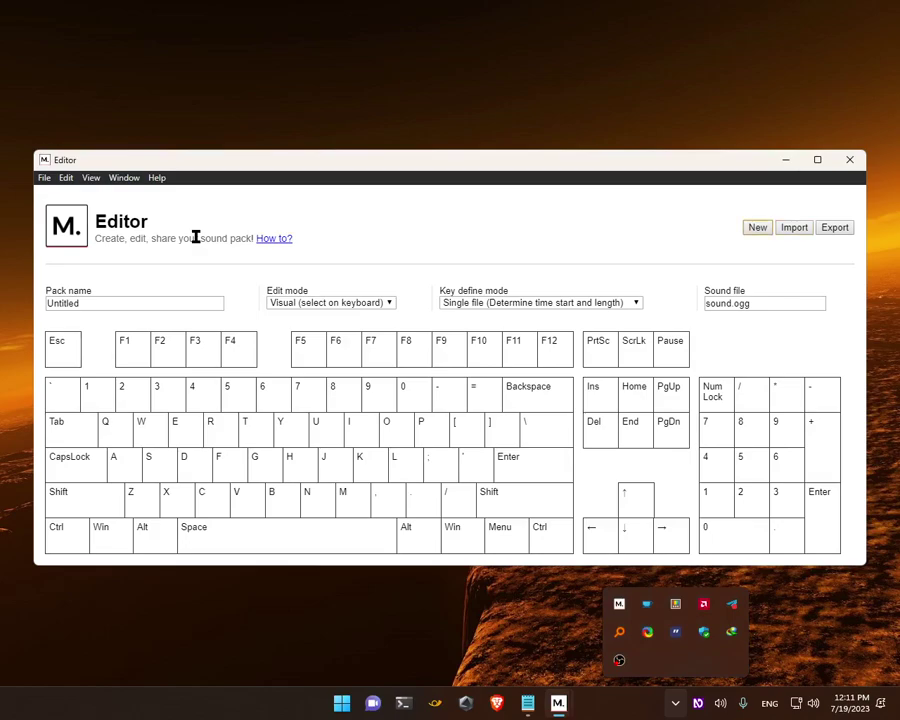
{"action": "key", "text": "Tab"}
{"action": "key", "text": "Tab"}
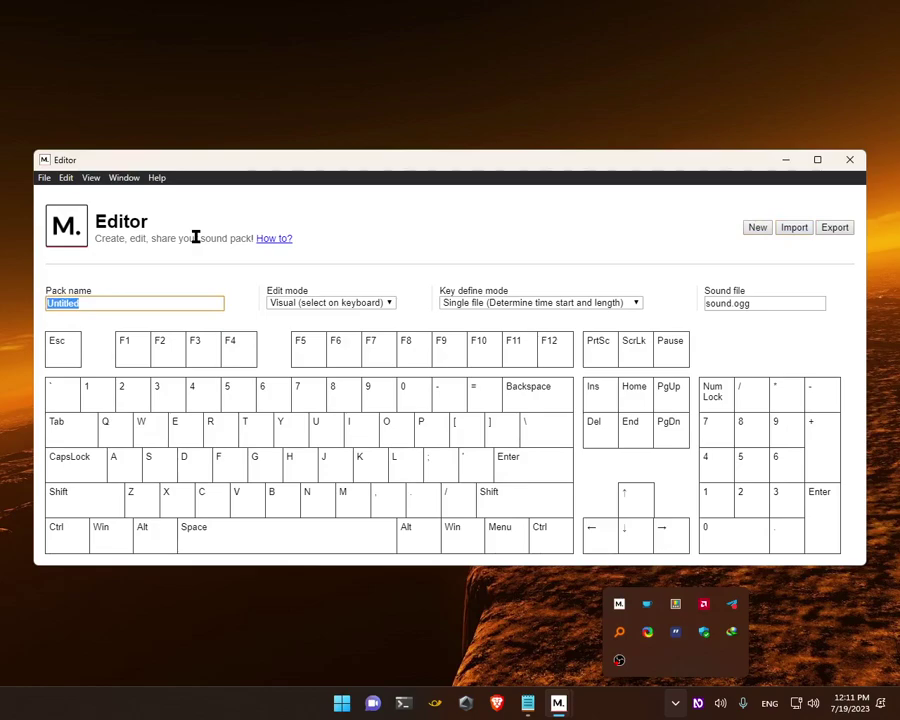
{"action": "key", "text": "BackSpace"}
{"action": "key", "text": "alt+shift"}
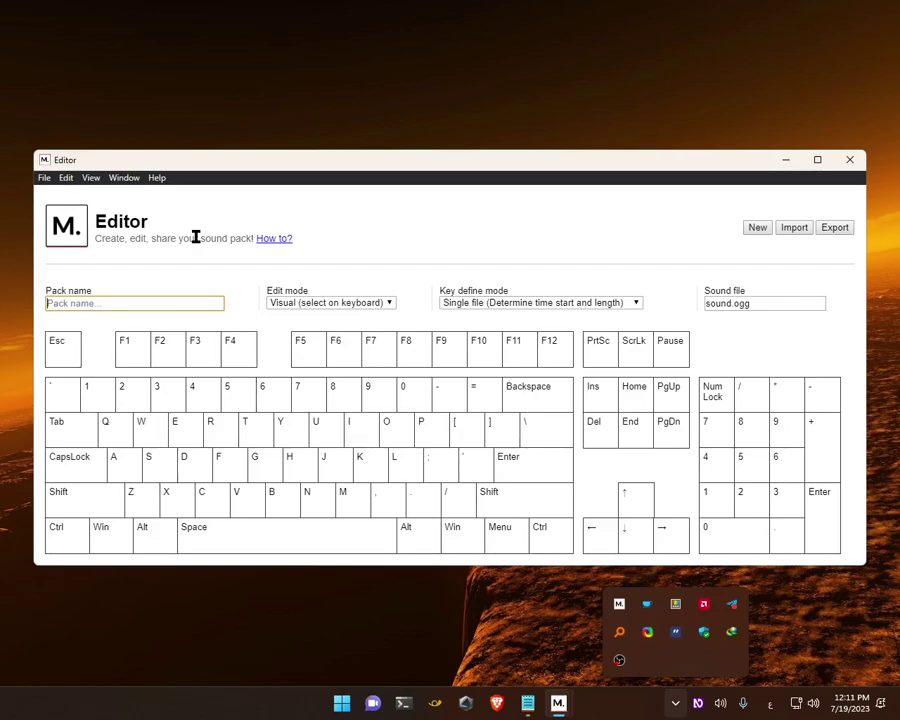
{"action": "type", "text": "ب"}
{"action": "type", "text": " بلب"}
{"action": "type", "text": " بالمكسر"}
{"action": "type", "text": "ات"}
{"action": "key", "text": "Tab"}
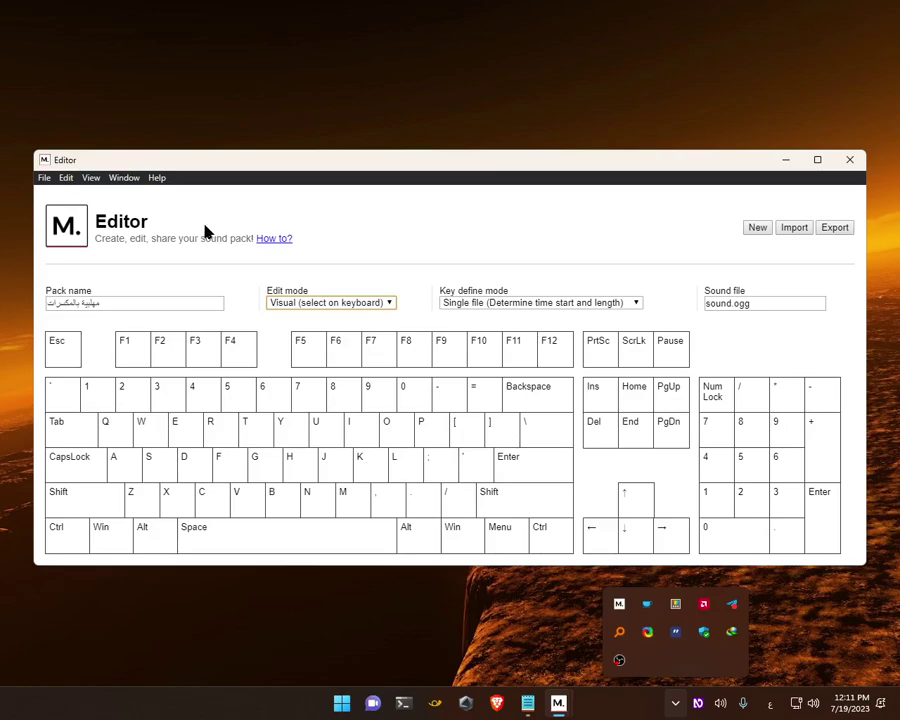
- Review the pack's Edit mode options and keep "Visual (select on keyboard)"
{"action": "key", "text": "alt+Down"}
{"action": "key", "text": "Down"}
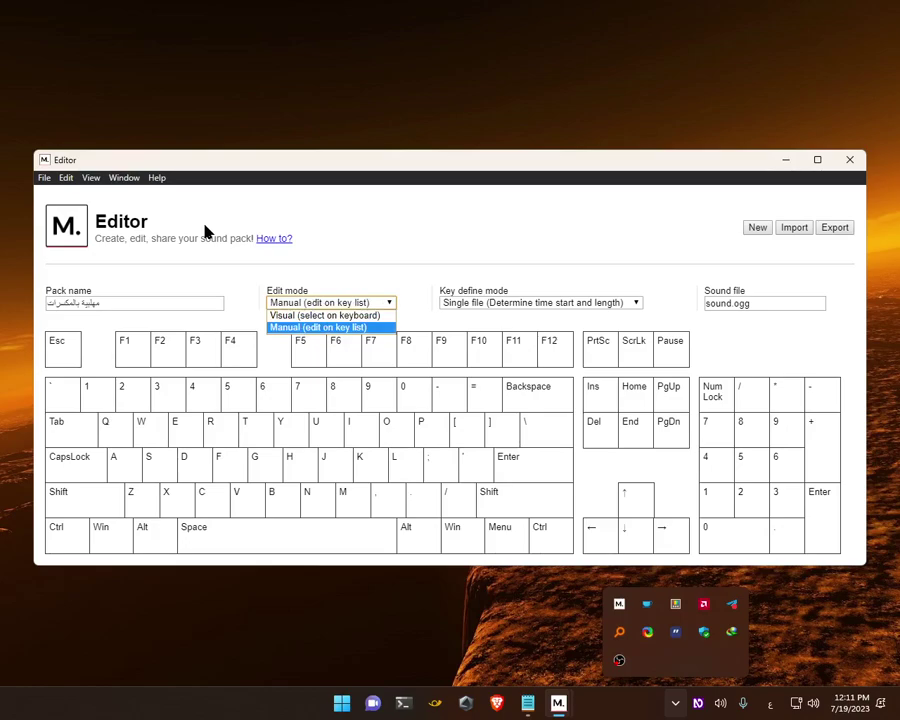
{"action": "key", "text": "Up"}
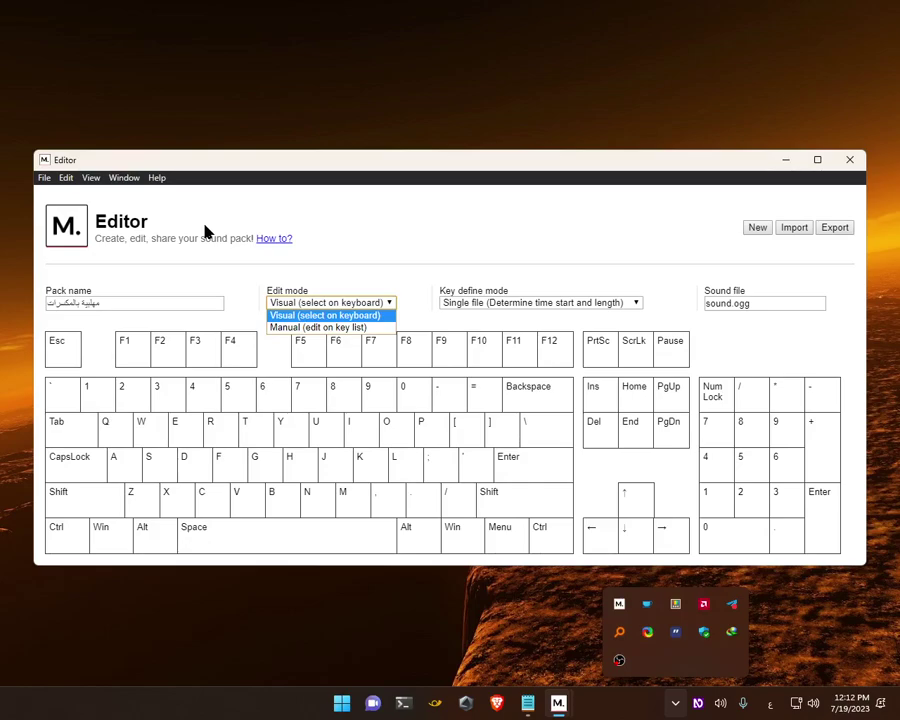
{"action": "key", "text": "Down"}
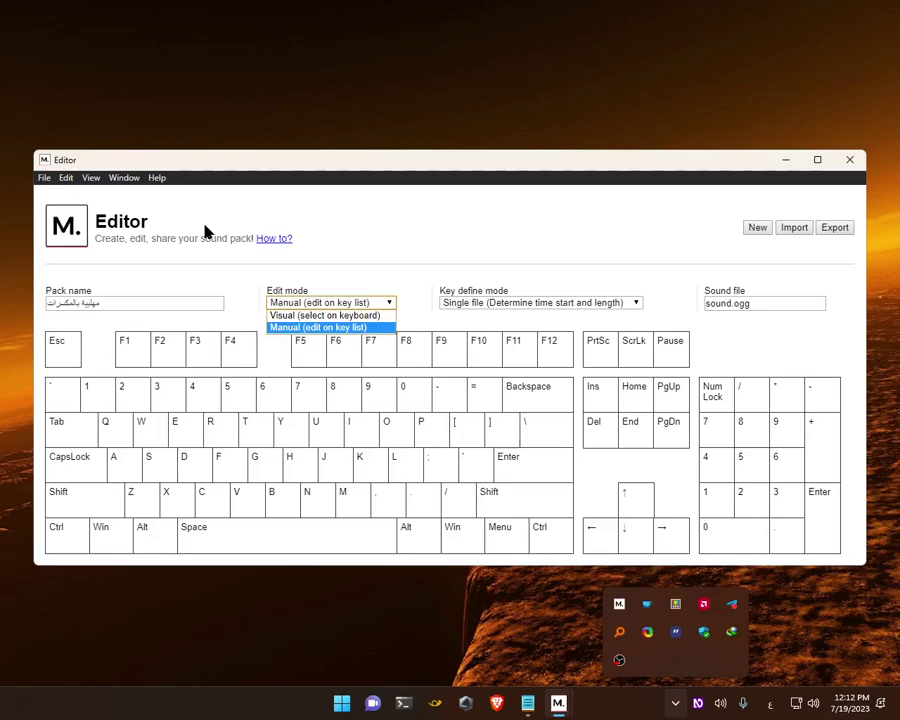
{"action": "key", "text": "Up"}
{"action": "key", "text": "Return"}
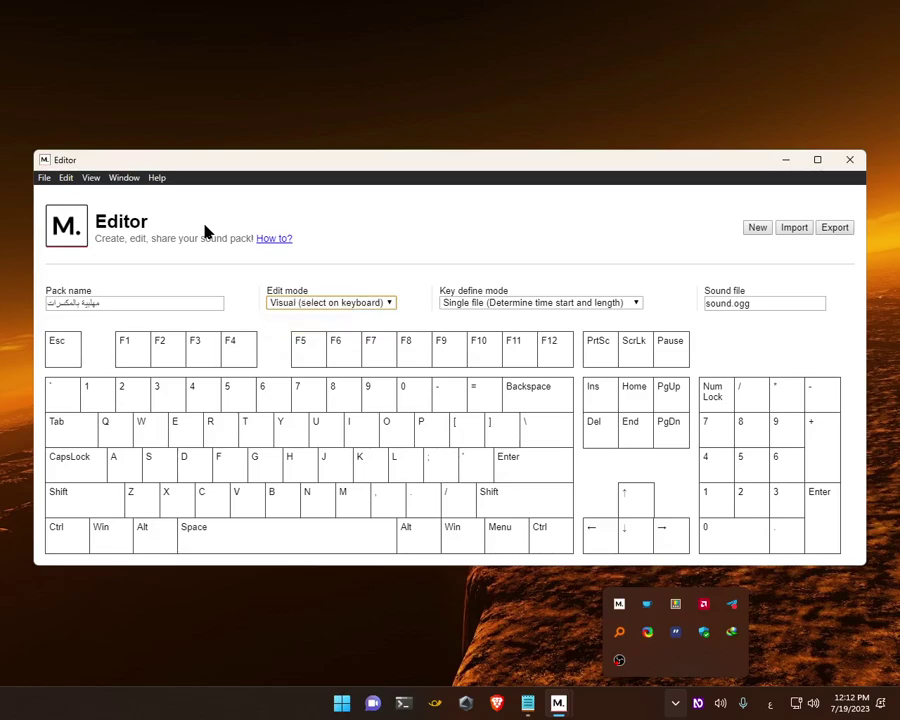
- Review the Key define mode options and keep "Single file (Determine time start and length)"
{"action": "key", "text": "Tab"}
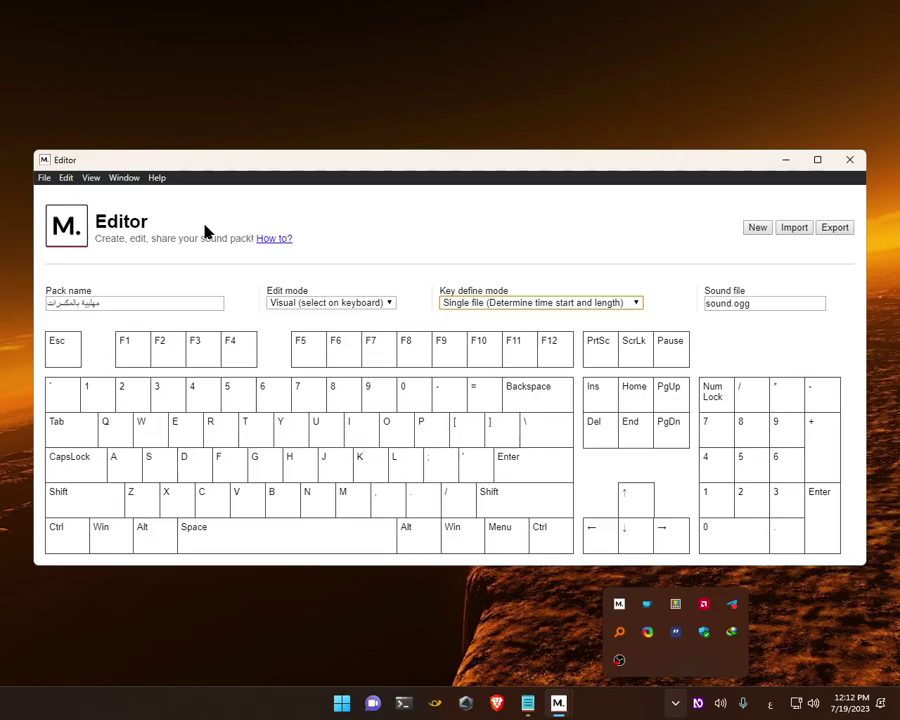
{"action": "key", "text": "alt+Down"}
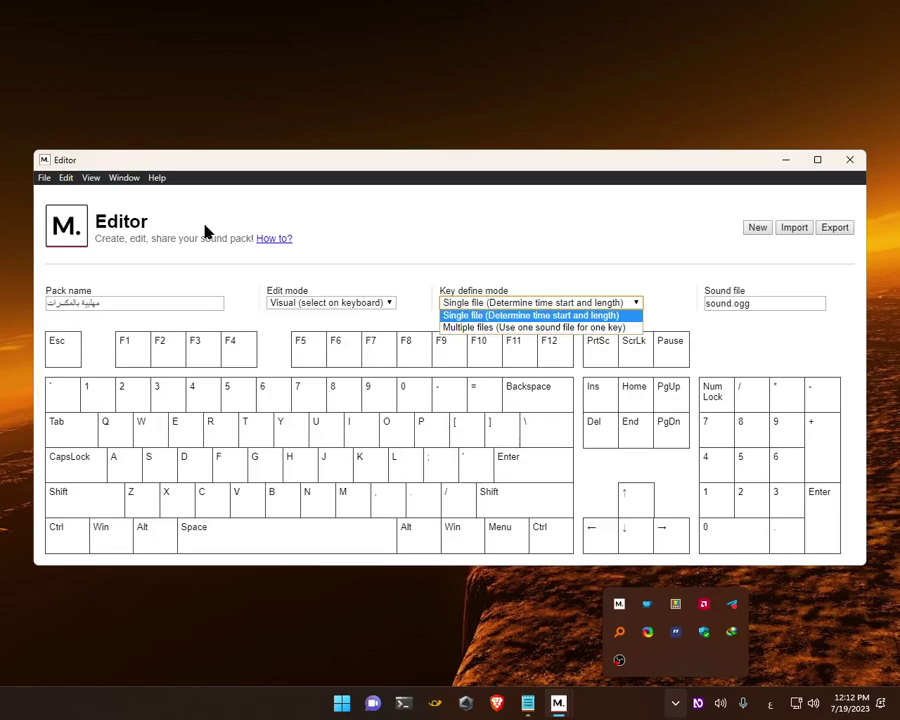
{"action": "key", "text": "Down"}
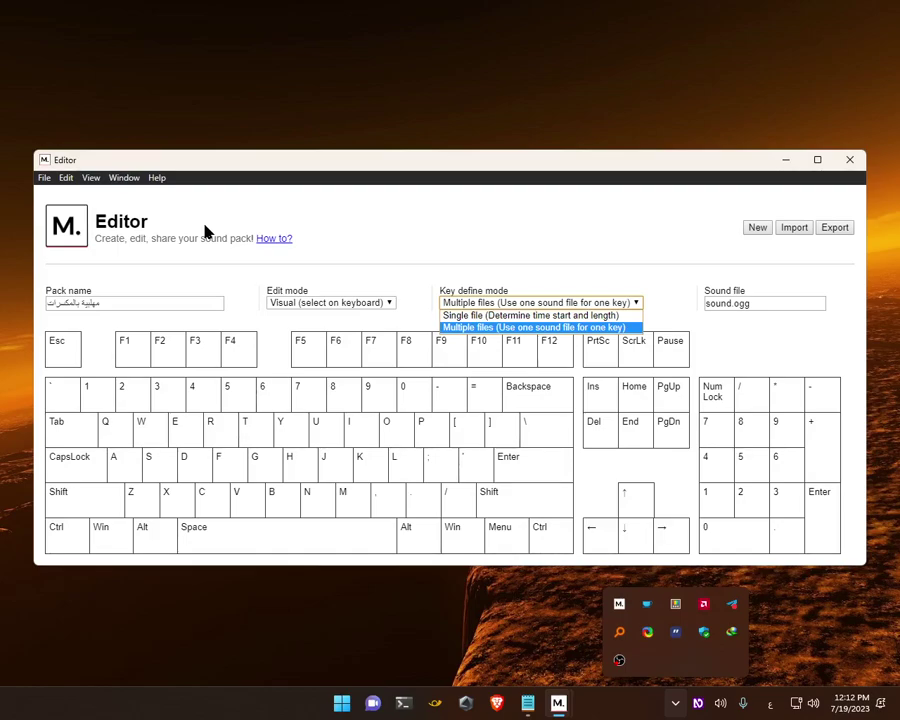
{"action": "key", "text": "Up"}
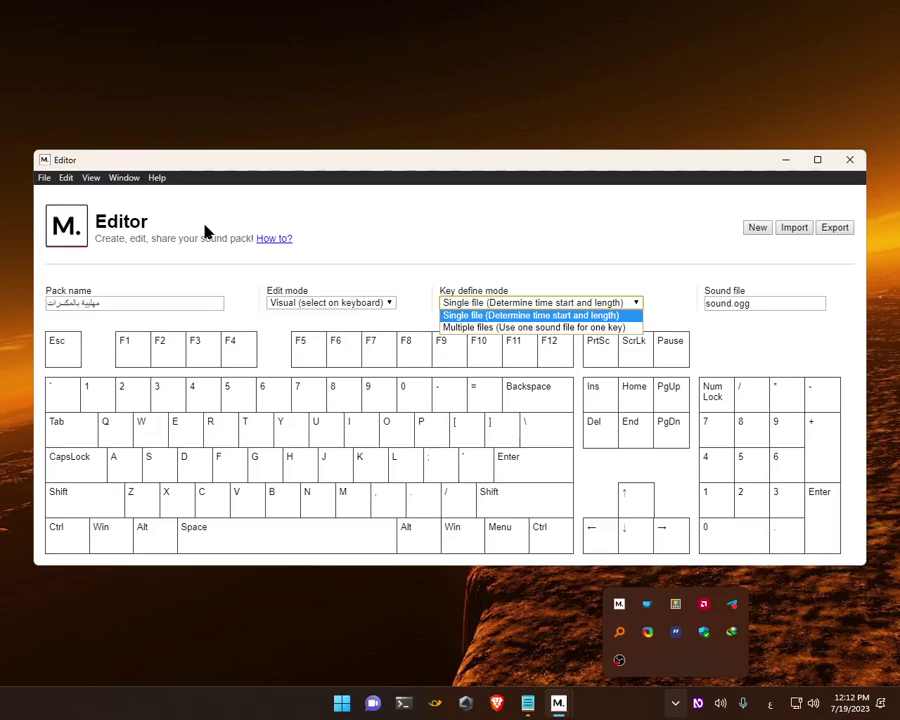
{"action": "key", "text": "Return"}
- Change the pack's sound file name to me.ogg, keeping the extension and using the English keyboard layout
{"action": "key", "text": "Tab"}
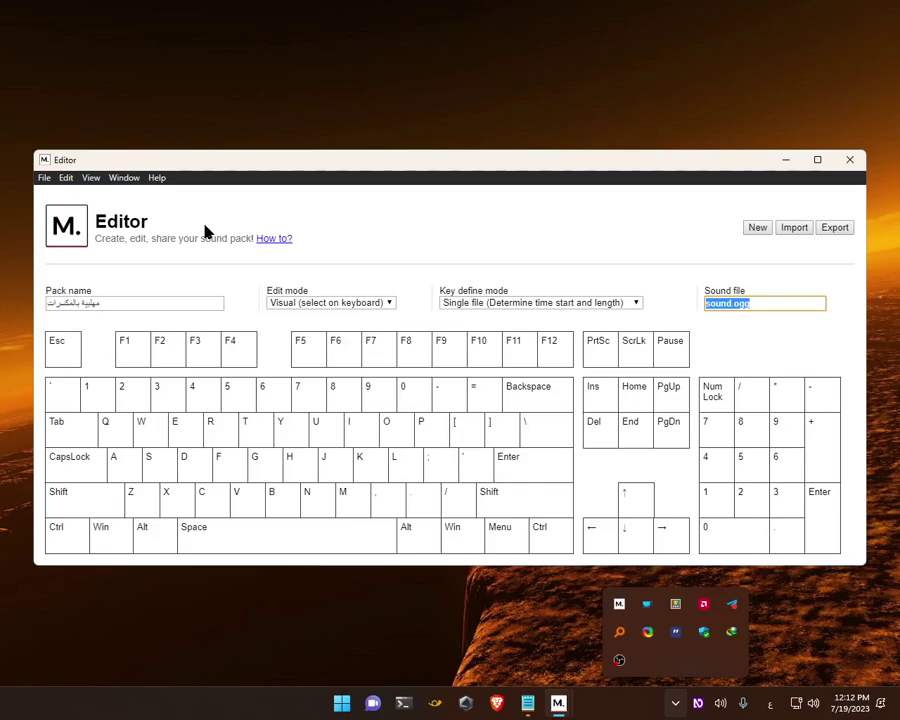
{"action": "key", "text": "Tab"}
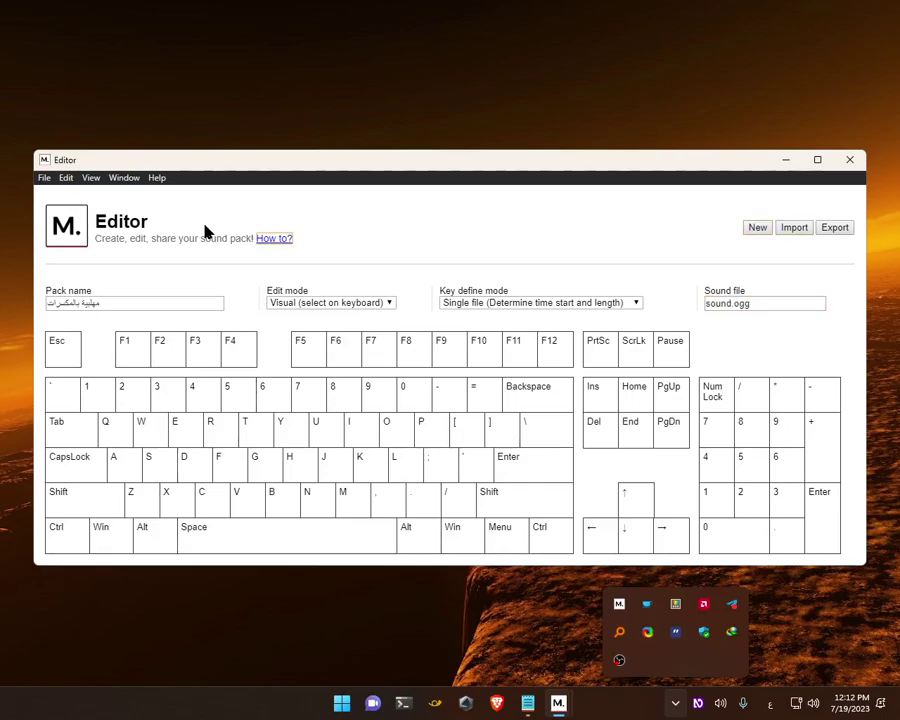
{"action": "key", "text": "shift+Tab"}
{"action": "key", "text": "End"}
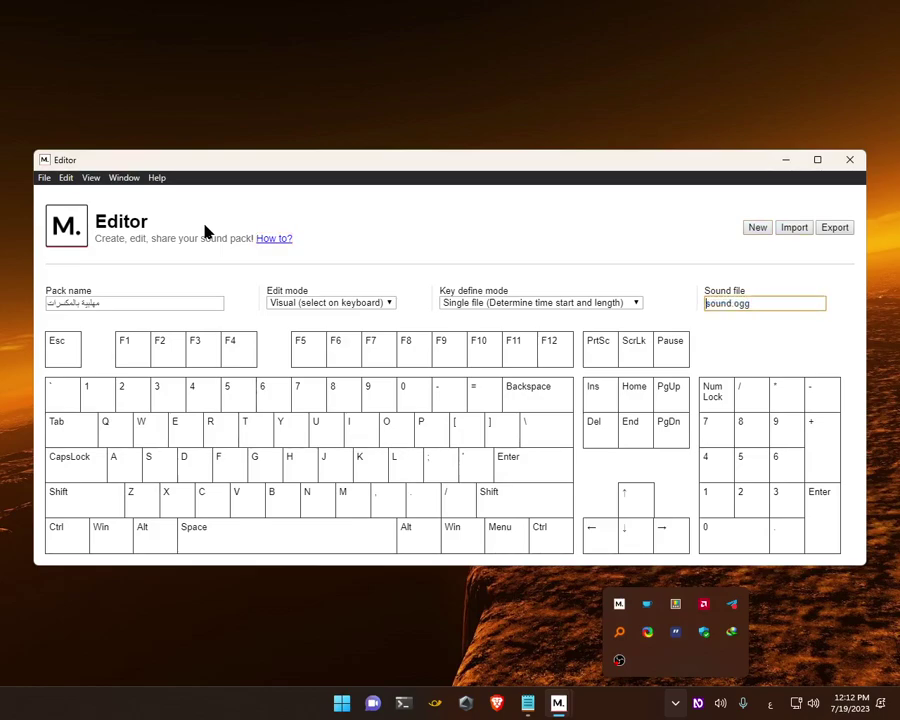
{"action": "key", "text": "shift+Home"}
{"action": "key", "text": "Left"}
{"action": "key", "text": "Right"}
{"action": "key", "text": "Right"}
{"action": "key", "text": "Right"}
{"action": "key", "text": "Right"}
{"action": "key", "text": "BackSpace"}
{"action": "key", "text": "BackSpace"}
{"action": "key", "text": "BackSpace"}
{"action": "key", "text": "BackSpace"}
{"action": "key", "text": "BackSpace"}
{"action": "type", "text": "ذا"}
{"action": "key", "text": "BackSpace"}
{"action": "key", "text": "BackSpace"}
{"action": "key", "text": "alt+shift"}
{"action": "type", "text": "me"}
{"action": "key", "text": "Right"}
{"action": "key", "text": "Right"}
{"action": "key", "text": "Right"}
{"action": "key", "text": "Right"}
{"action": "key", "text": "Tab"}
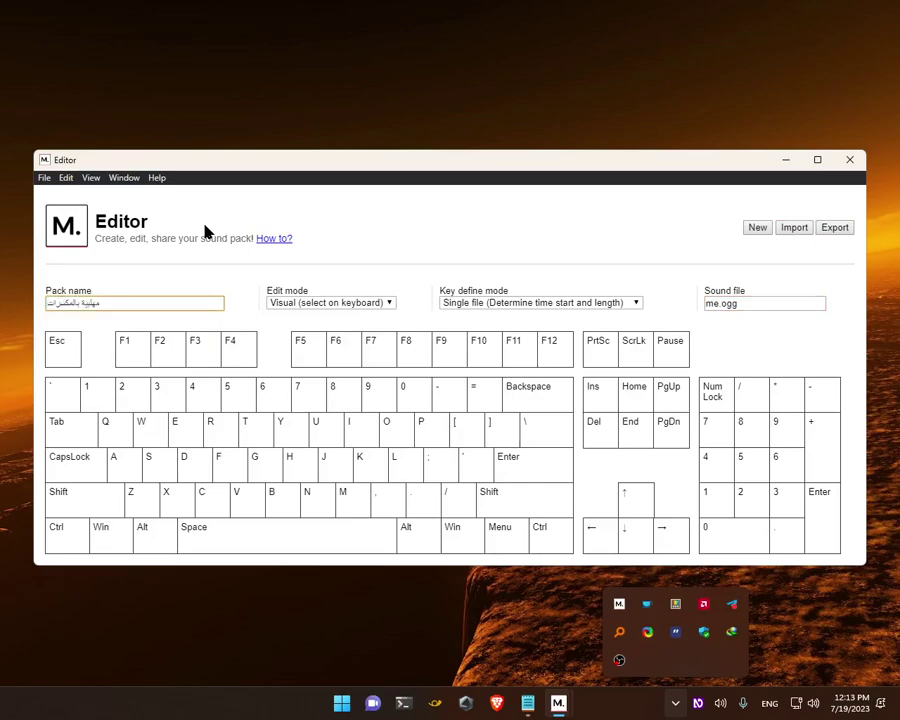
- Close the sound pack Editor and the Mechvibes main window
{"action": "key", "text": "alt+F4"}
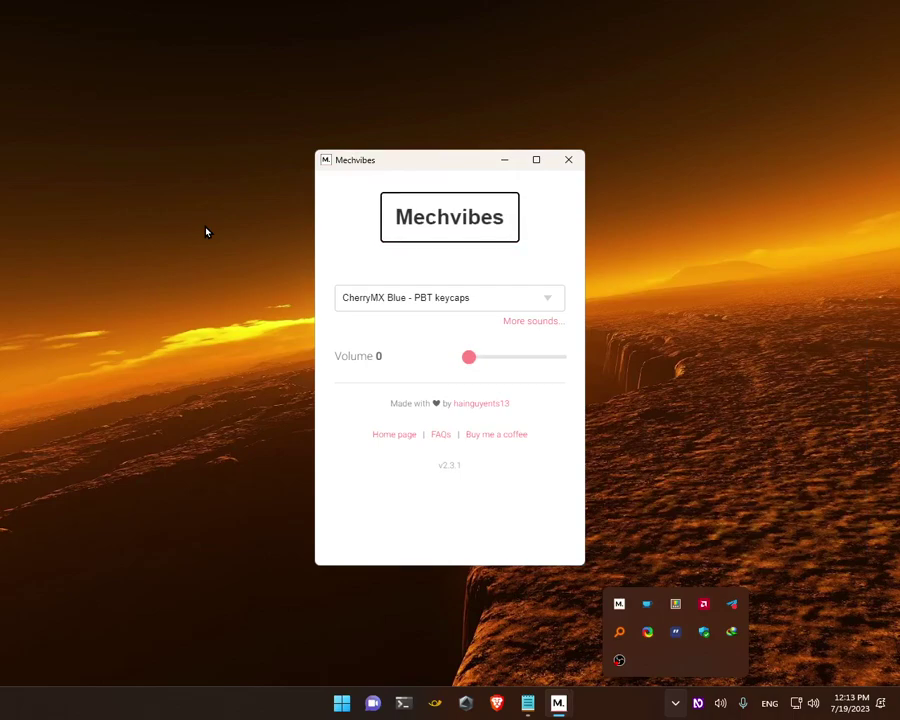
{"action": "key", "text": "alt+F4"}
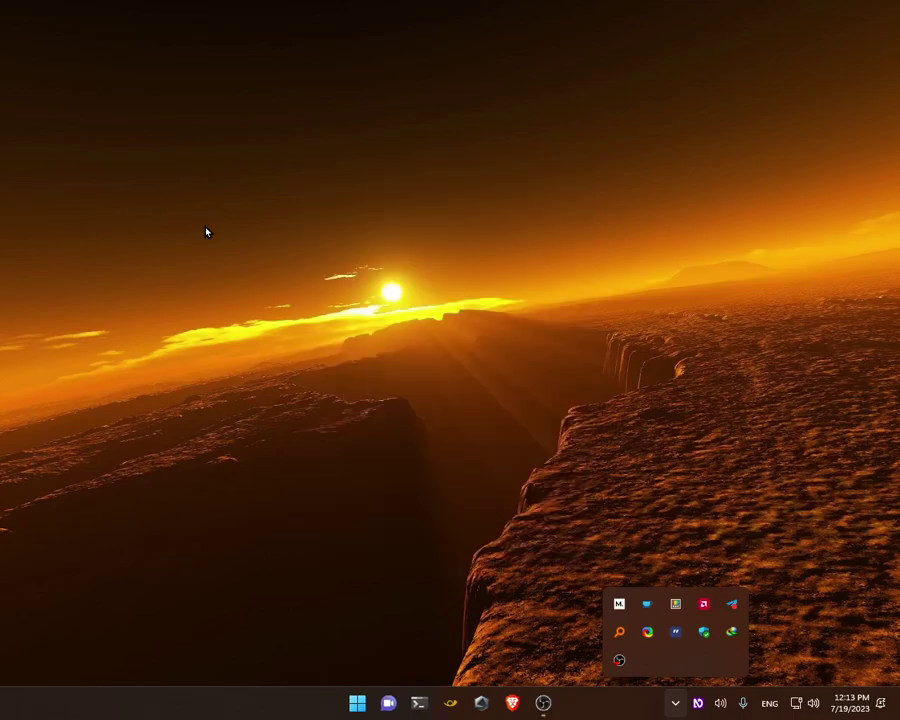